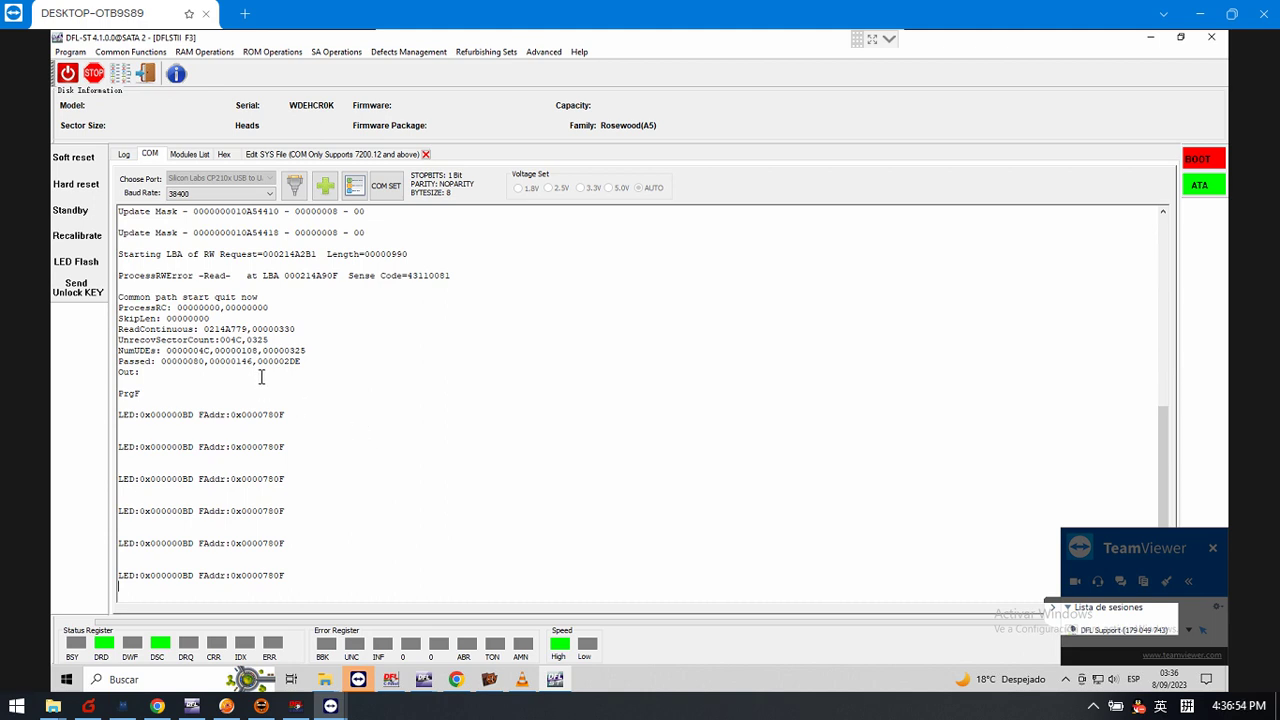
# Examine the LED fault codes and the preceding read messages in the COM terminal output.
pyautogui.scroll(3, 263, 375)
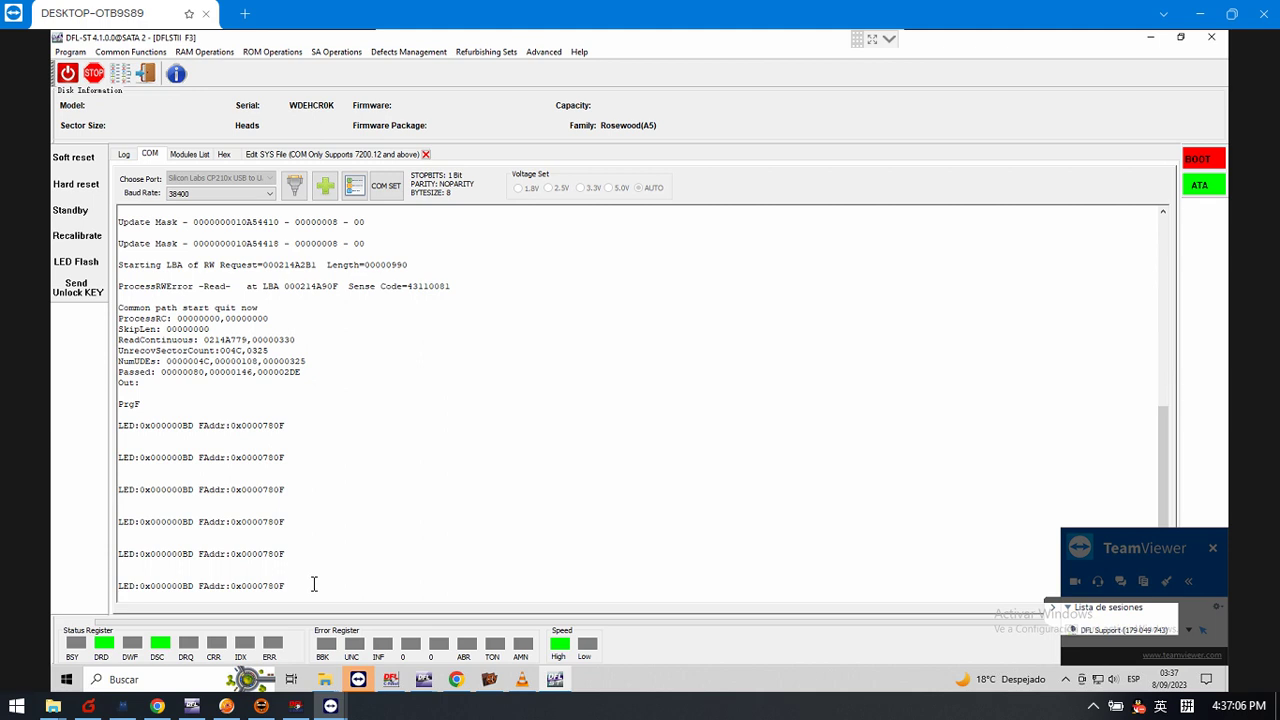
pyautogui.moveTo(313, 590); pyautogui.dragTo(92, 390)
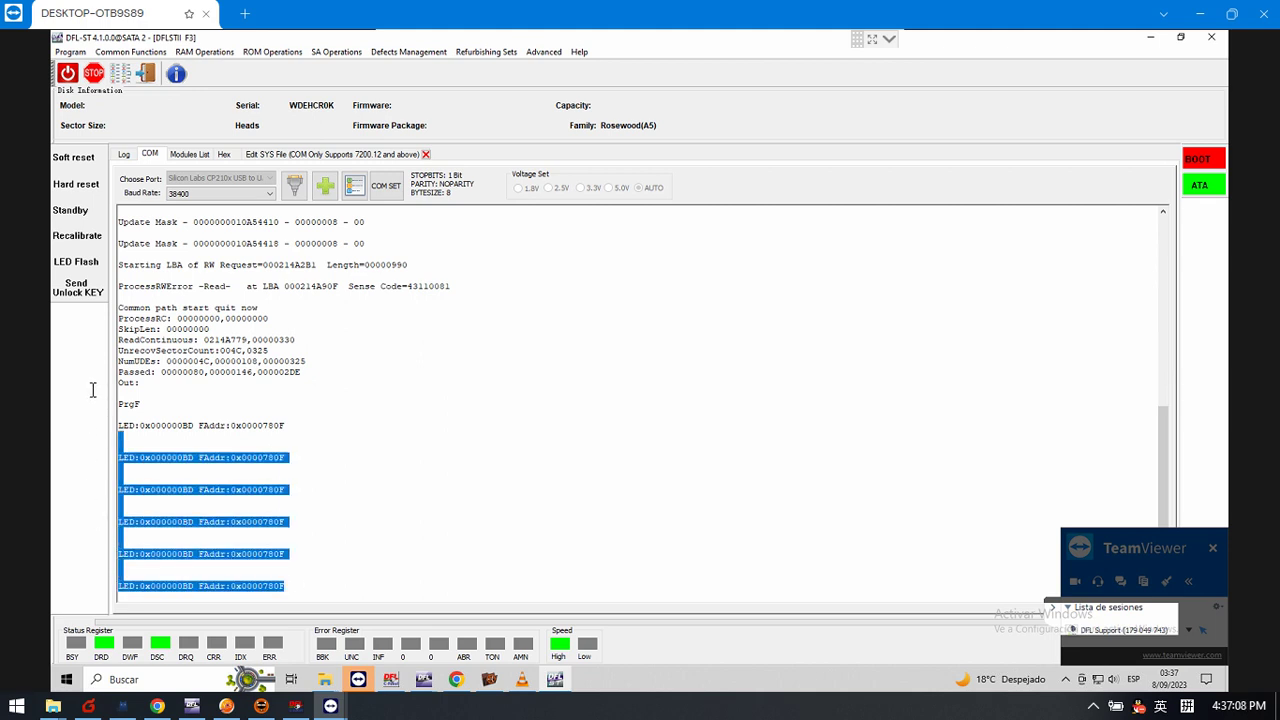
pyautogui.click(368, 450)
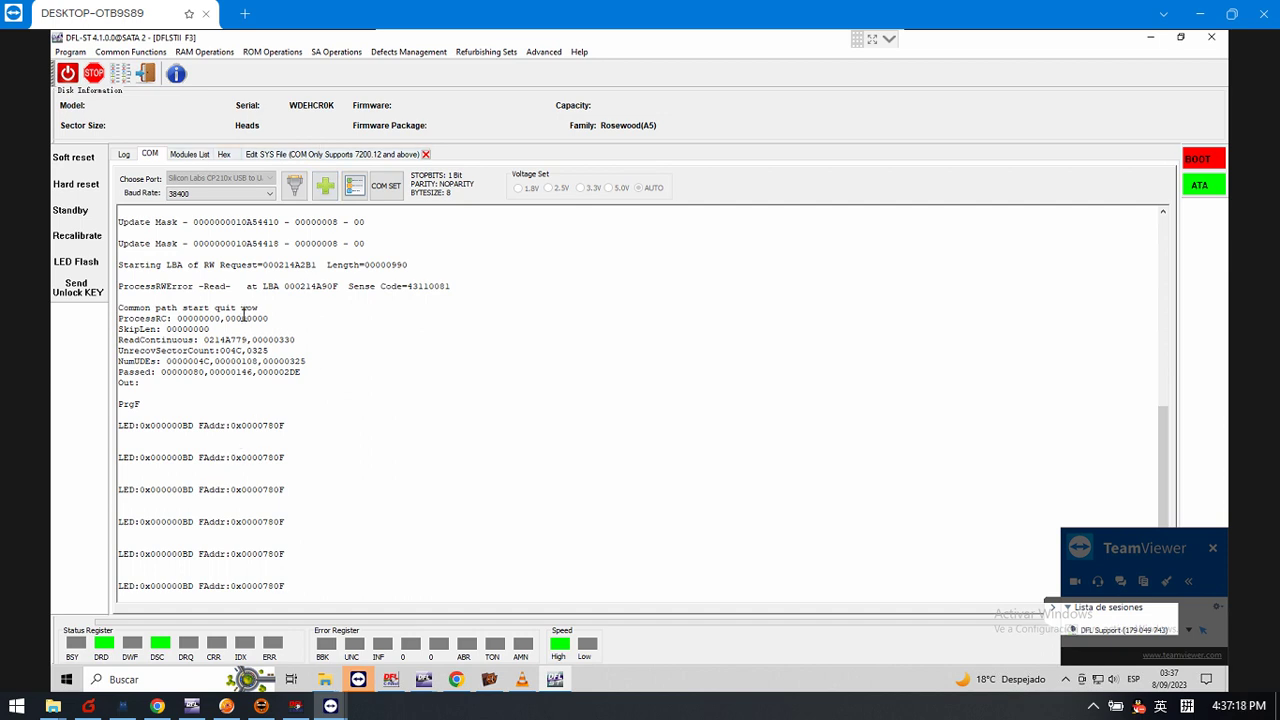
pyautogui.scroll(3, 222, 368)
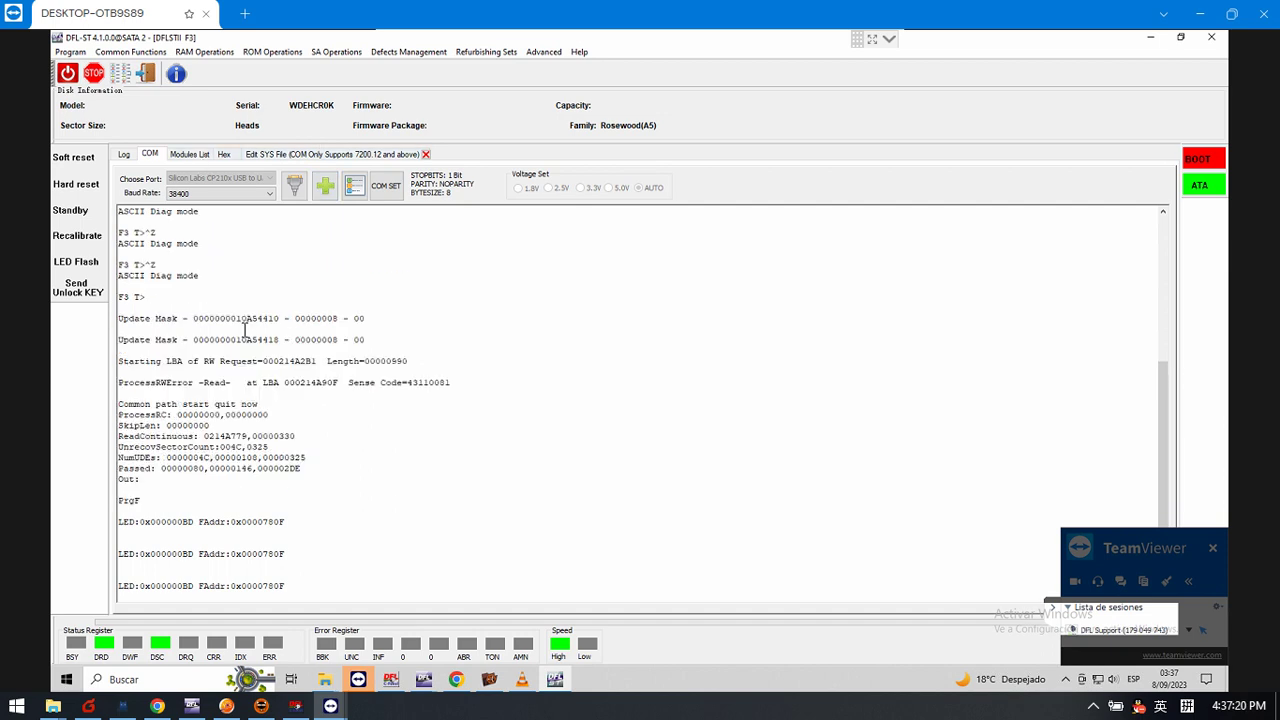
pyautogui.rightClick(244, 328)
pyautogui.click(429, 320)
# Power-cycle the drive and send the unlock key to get the F3 T> diagnostic prompt.
pyautogui.click(69, 82)
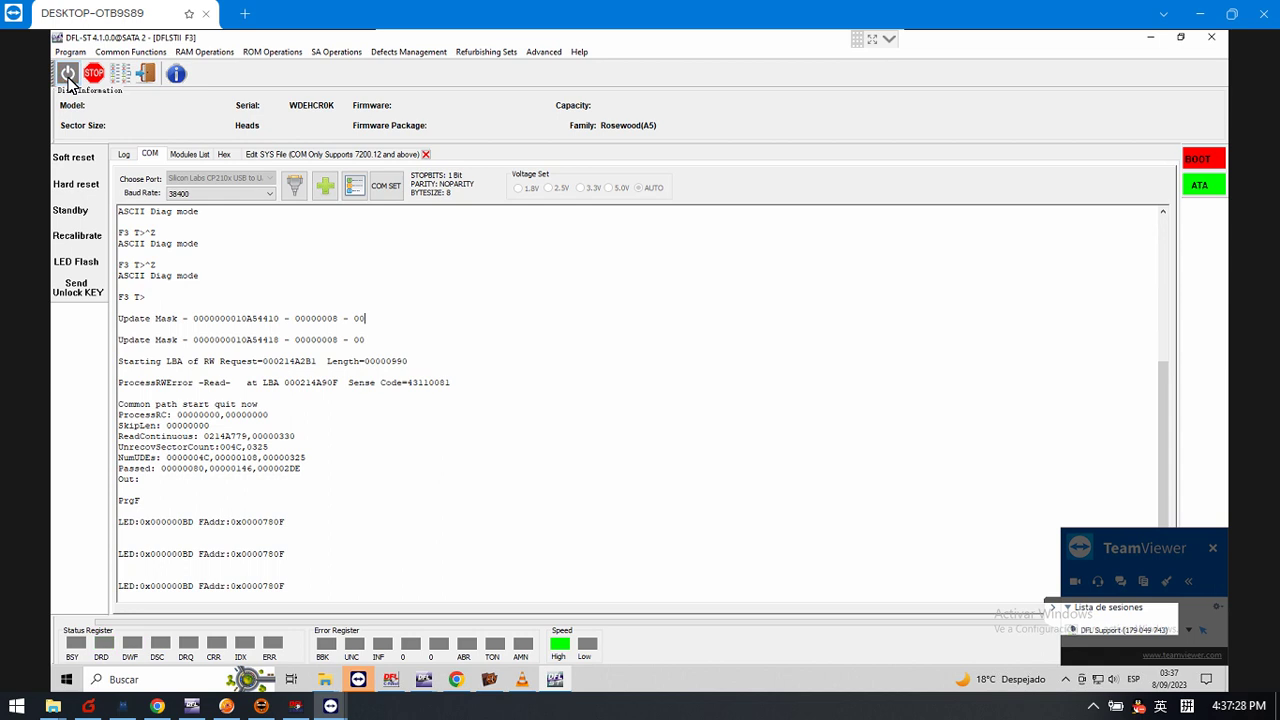
pyautogui.click(69, 83)
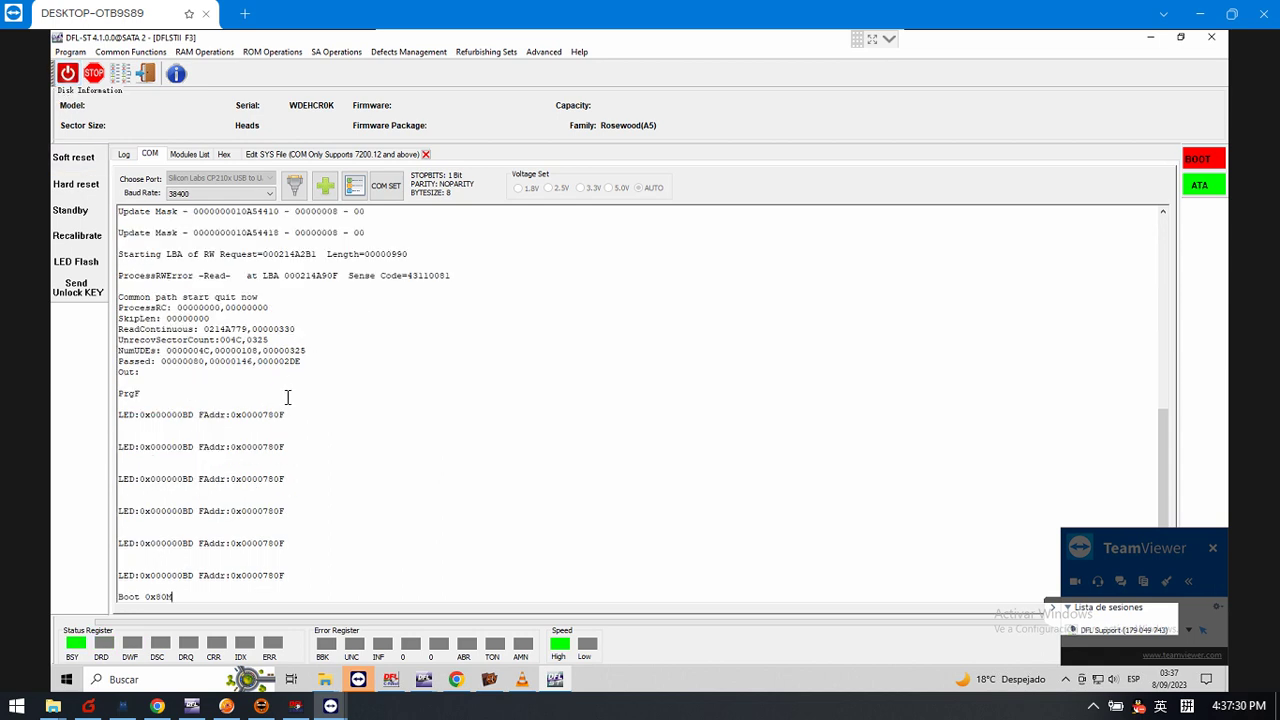
pyautogui.click(79, 289)
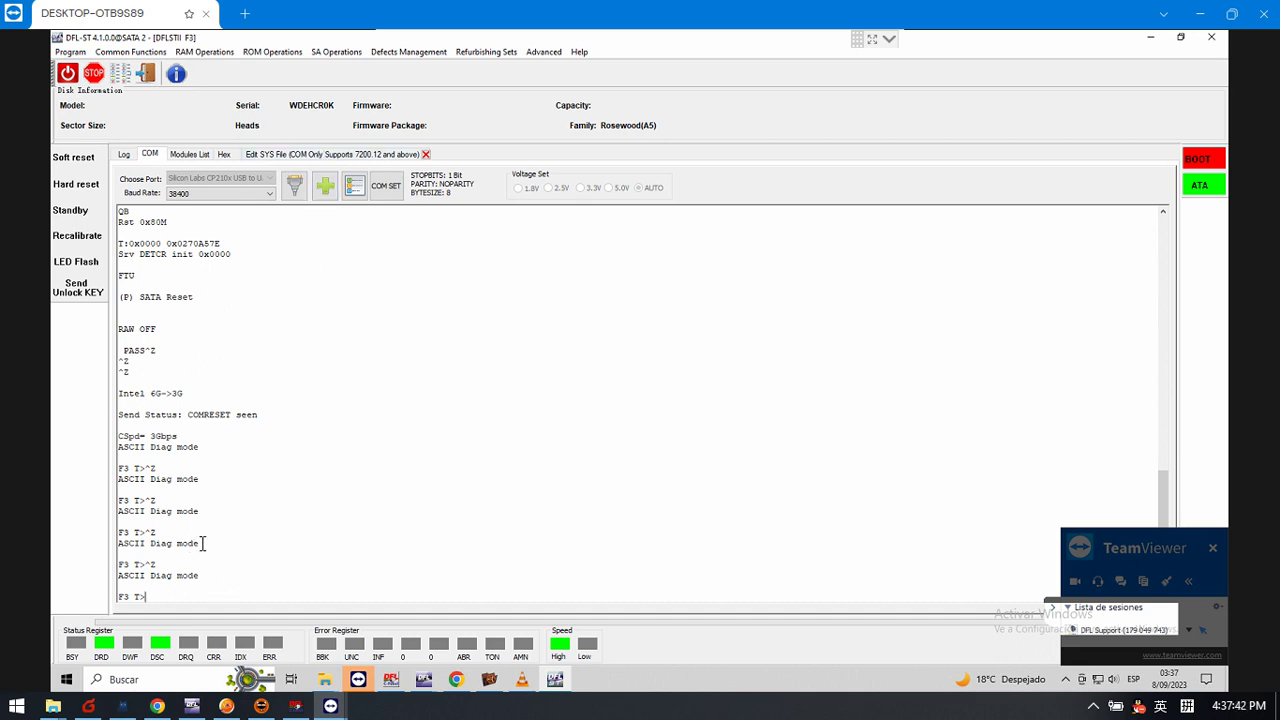
pyautogui.click(312, 157)
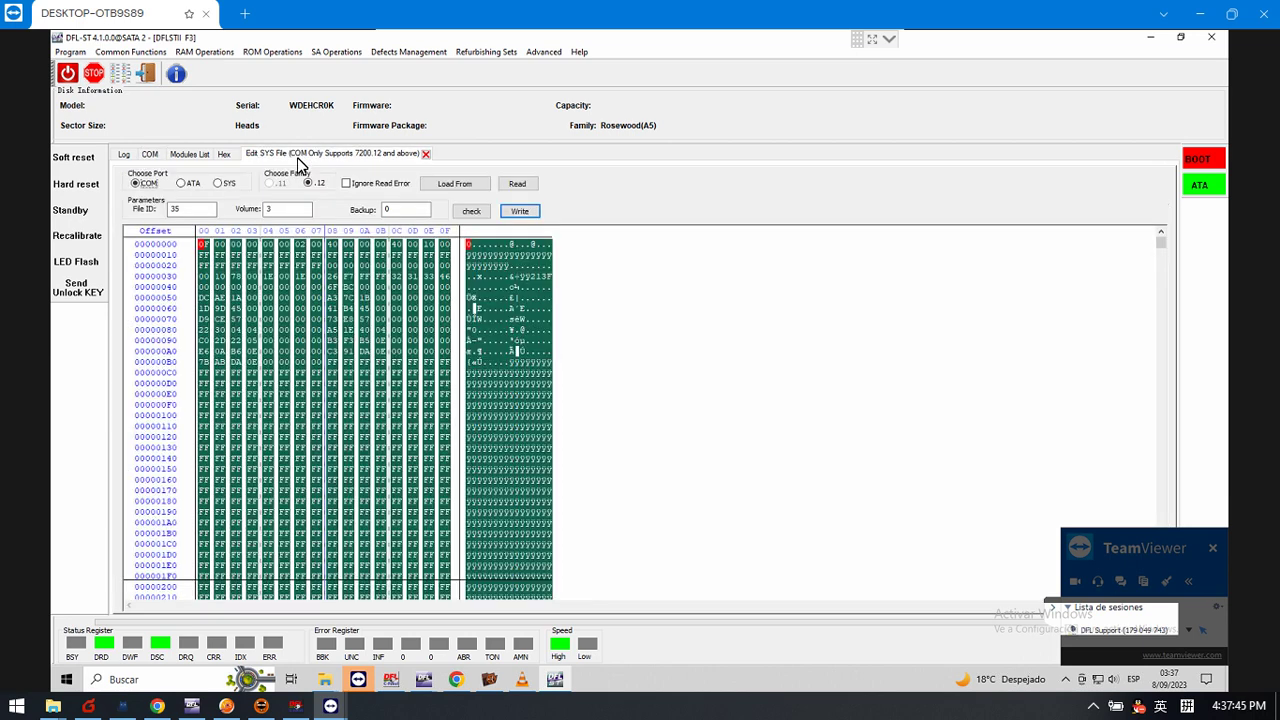
pyautogui.click(202, 212)
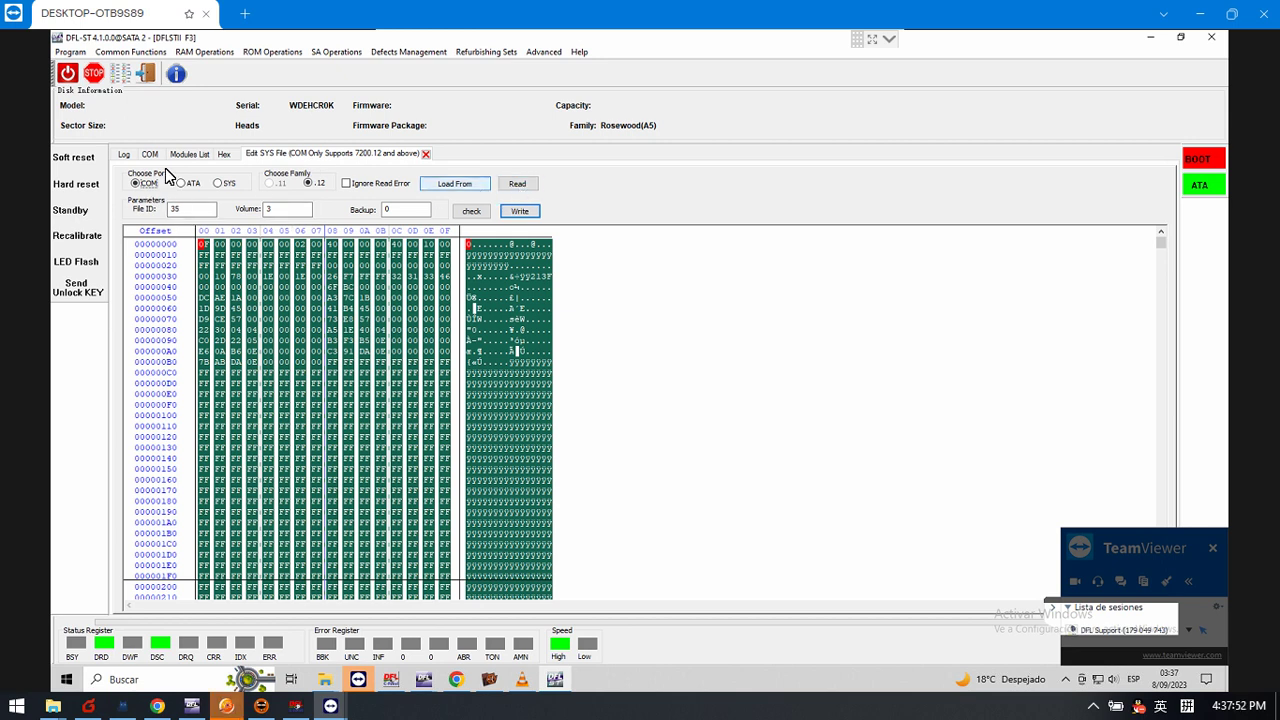
pyautogui.click(150, 155)
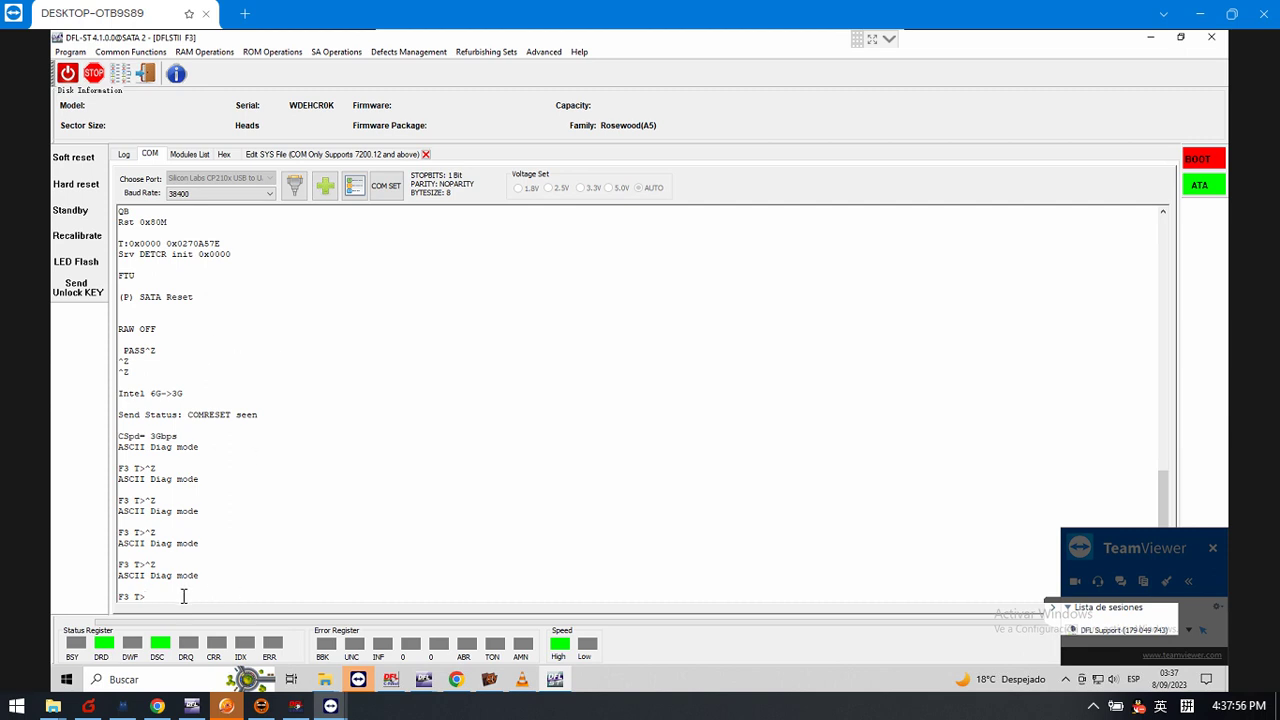
# Run V40 at the F3 T> prompt in the COM terminal and try to call the diagnostic prompt back.
pyautogui.write('V40')
pyautogui.press('Return')
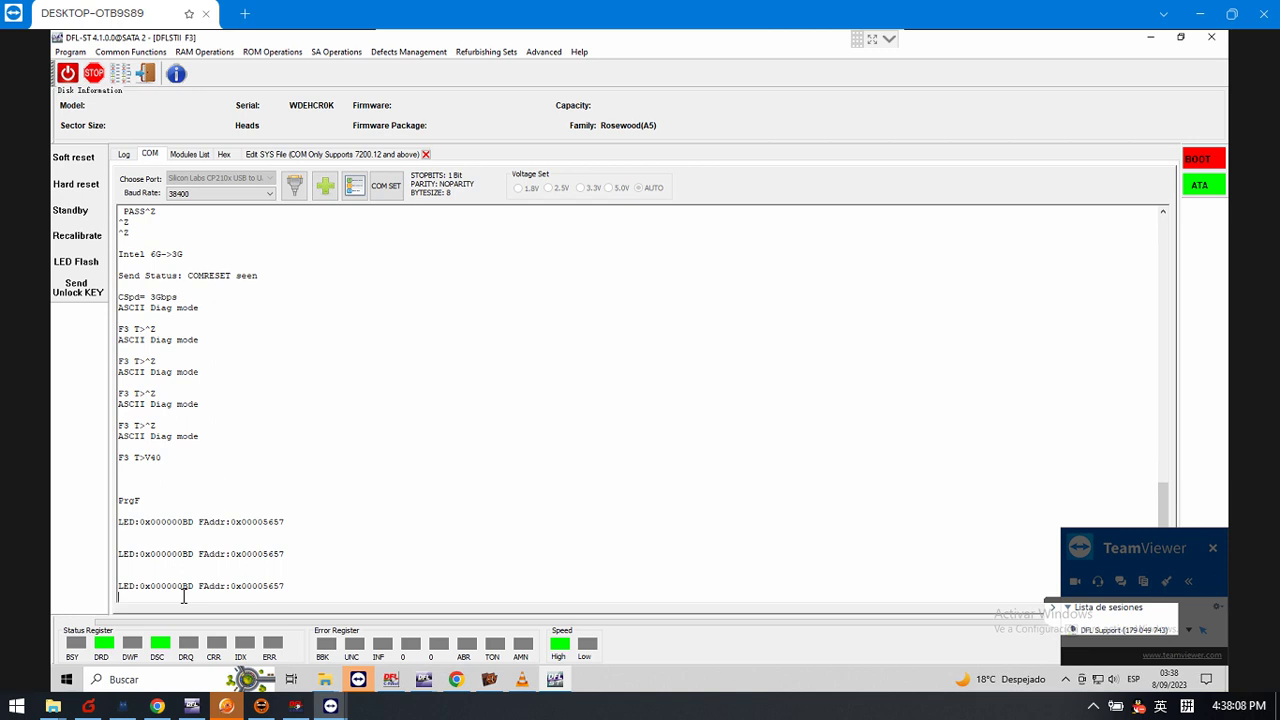
pyautogui.hotkey('ctrl', 'z')
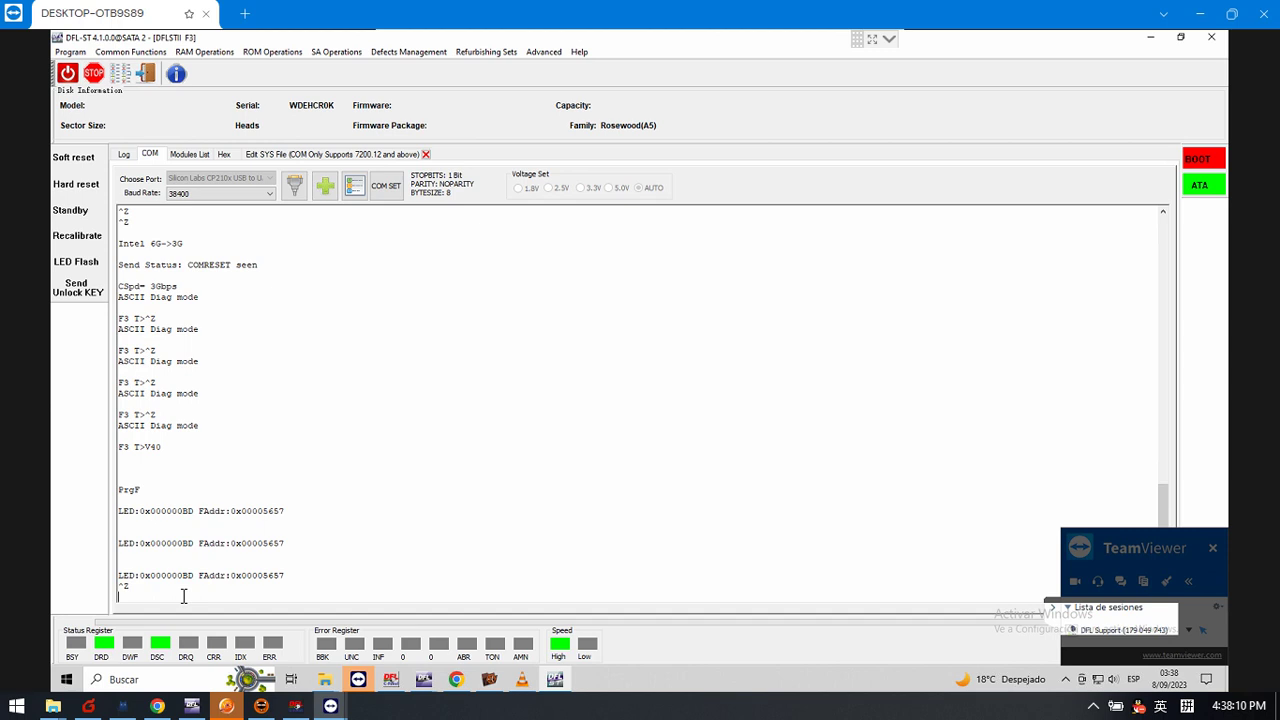
pyautogui.hotkey('ctrl', 'z')
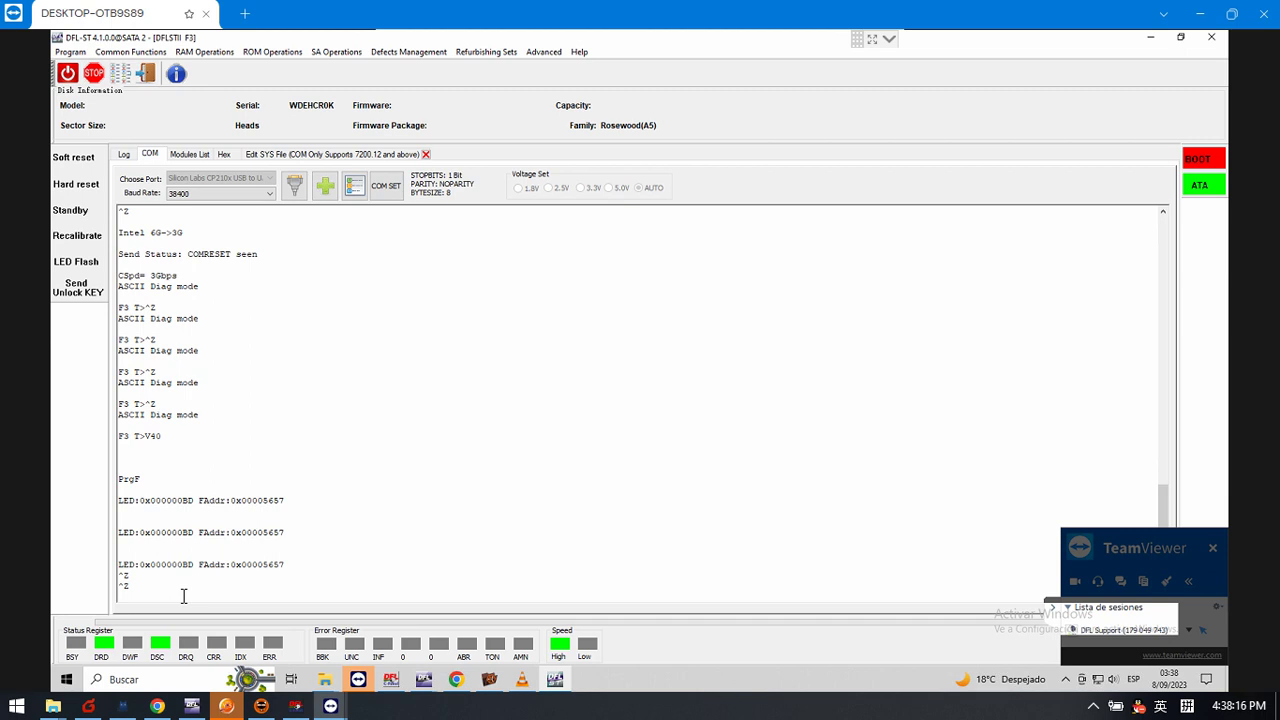
# Clear the COM terminal, power-cycle the drive and send it the unlock key.
pyautogui.rightClick(237, 325)
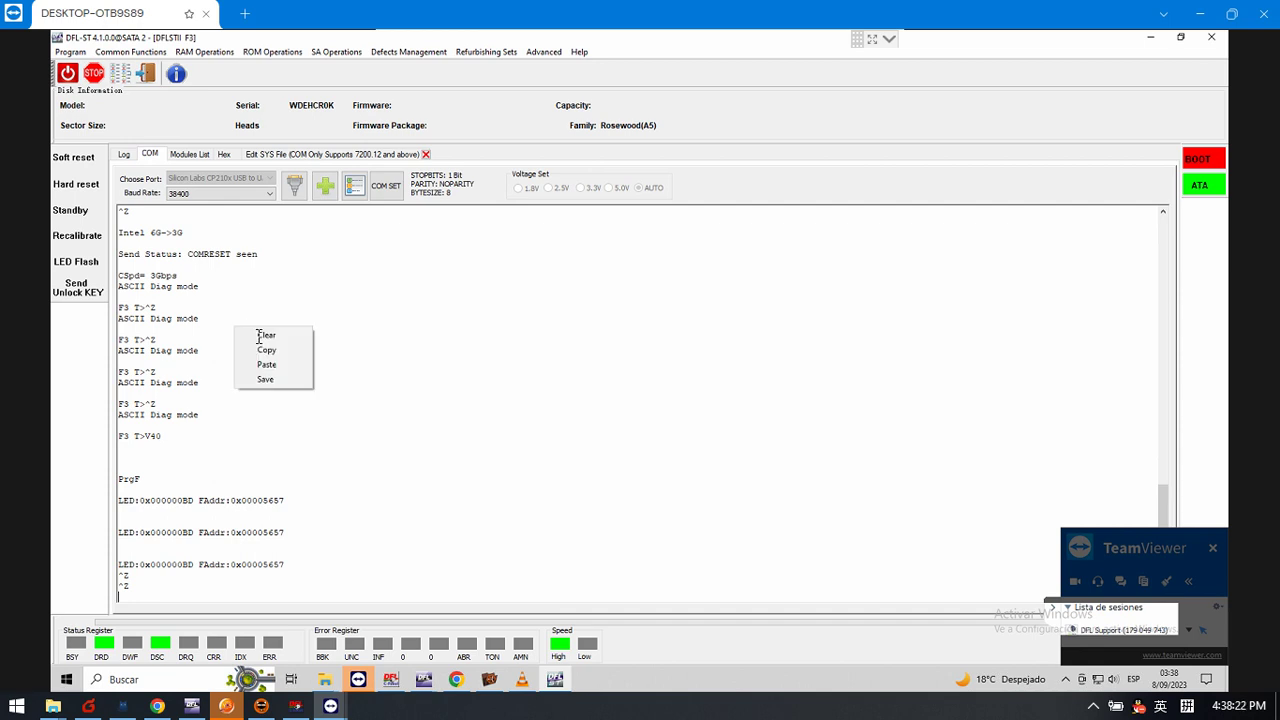
pyautogui.click(274, 336)
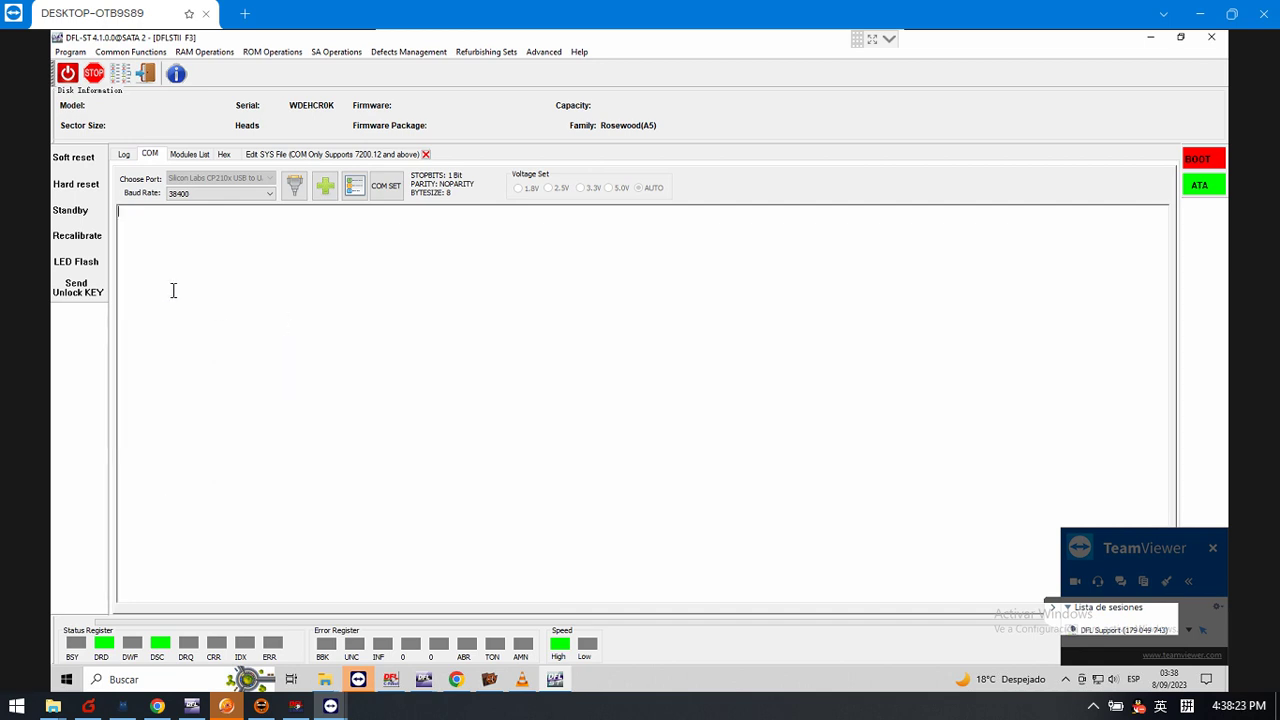
pyautogui.click(66, 74)
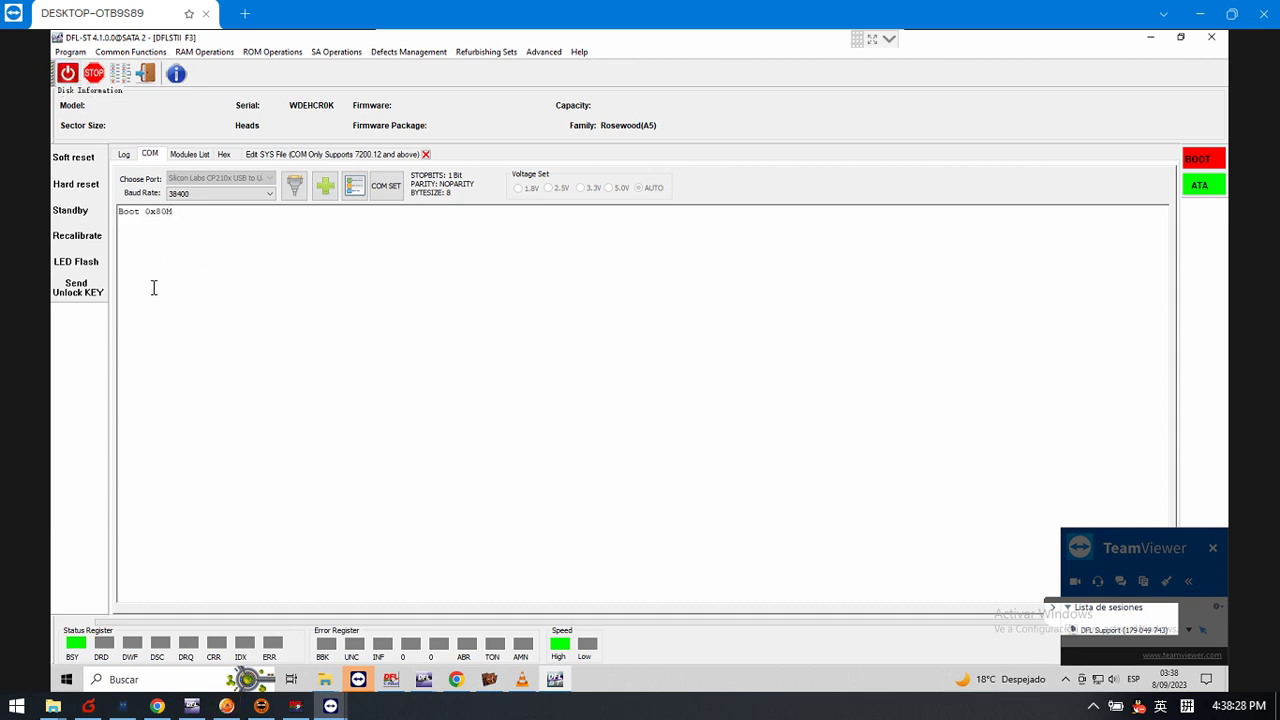
pyautogui.click(77, 290)
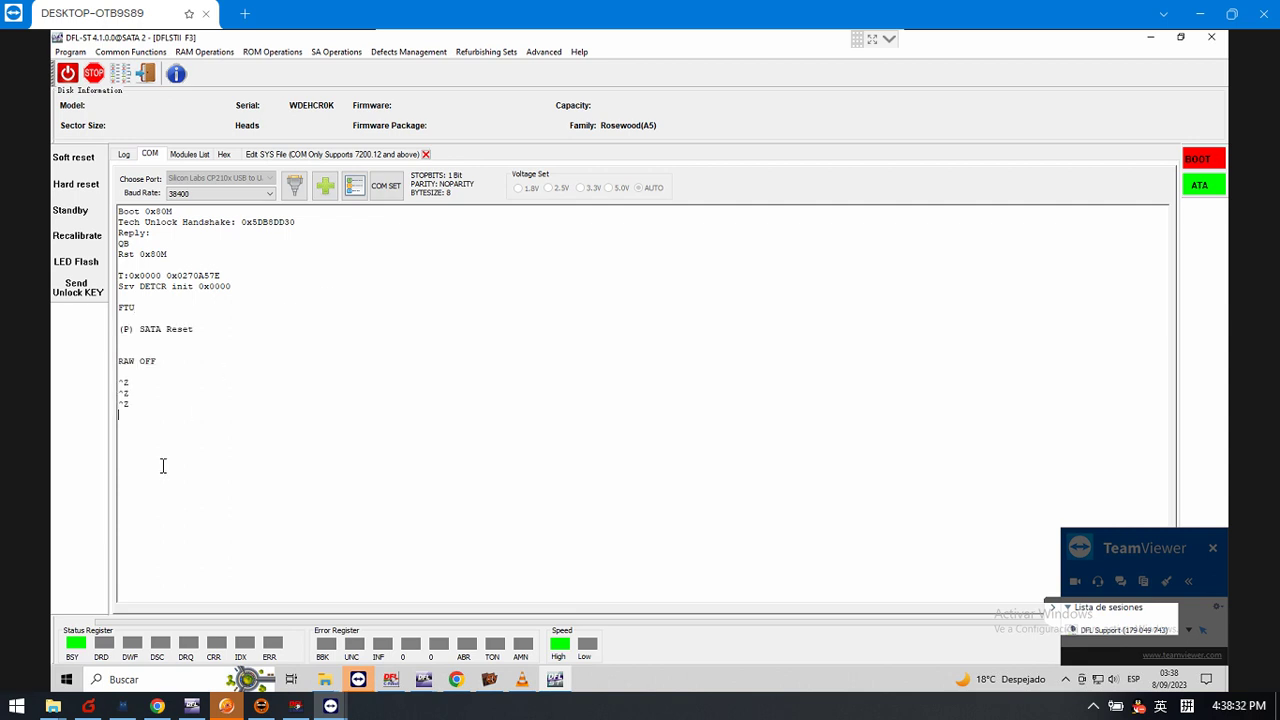
# Bring the drive into ASCII diagnostic mode and run V40 again at the F3 T> prompt.
pyautogui.hotkey('ctrl', 'z')
pyautogui.hotkey('ctrl', 'z')
pyautogui.hotkey('ctrl', 'z')
pyautogui.hotkey('ctrl', 'z')
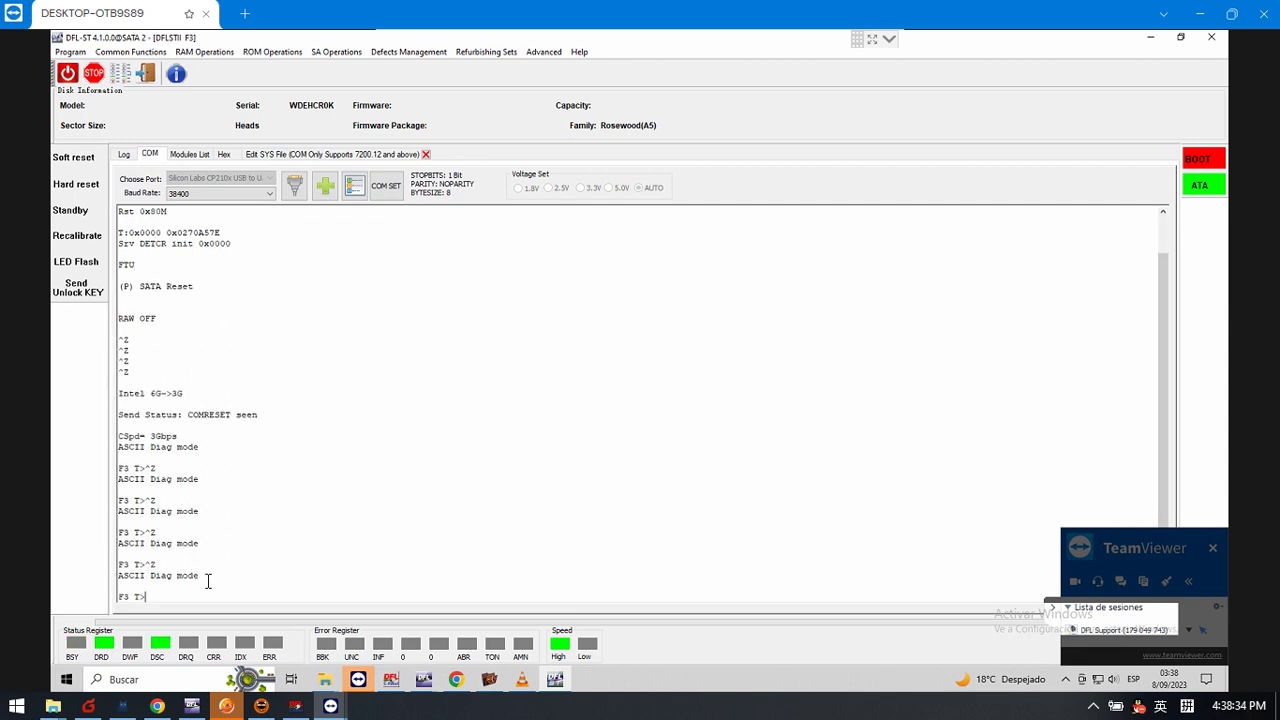
pyautogui.write('V40')
pyautogui.press('Return')
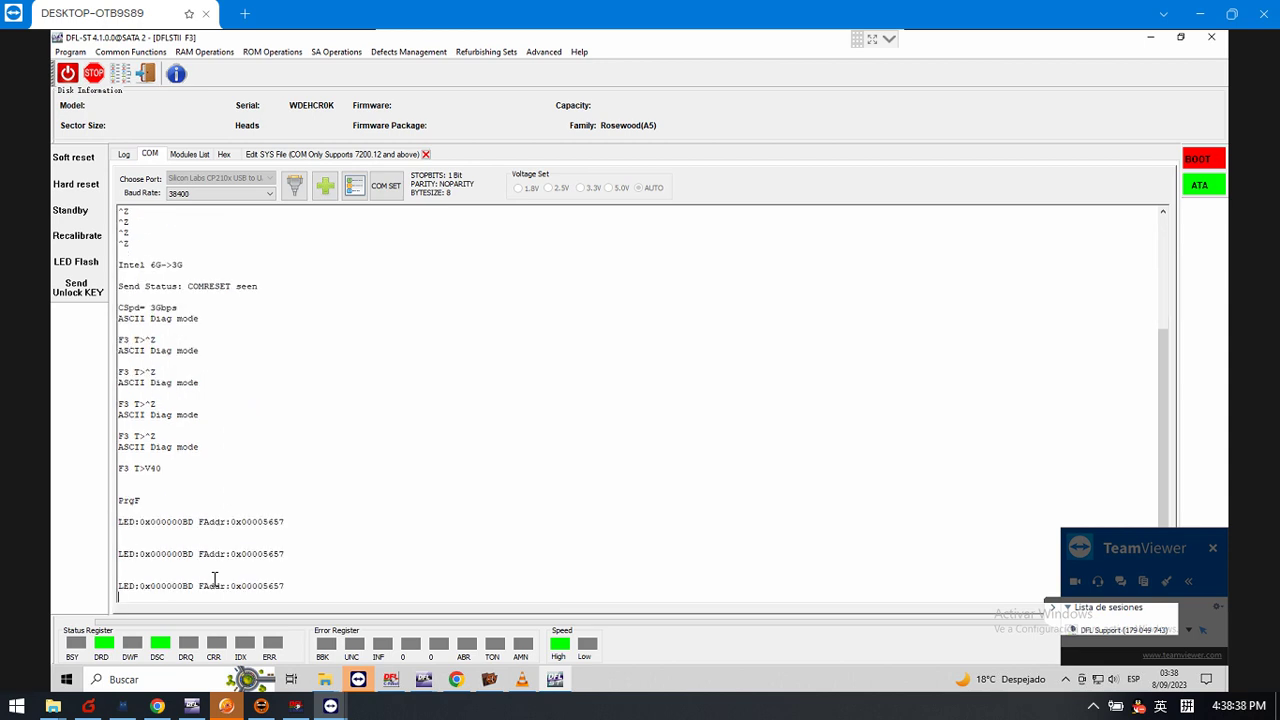
# Power-cycle and unlock the drive again, and try to break into ASCII diagnostic mode.
pyautogui.click(68, 76)
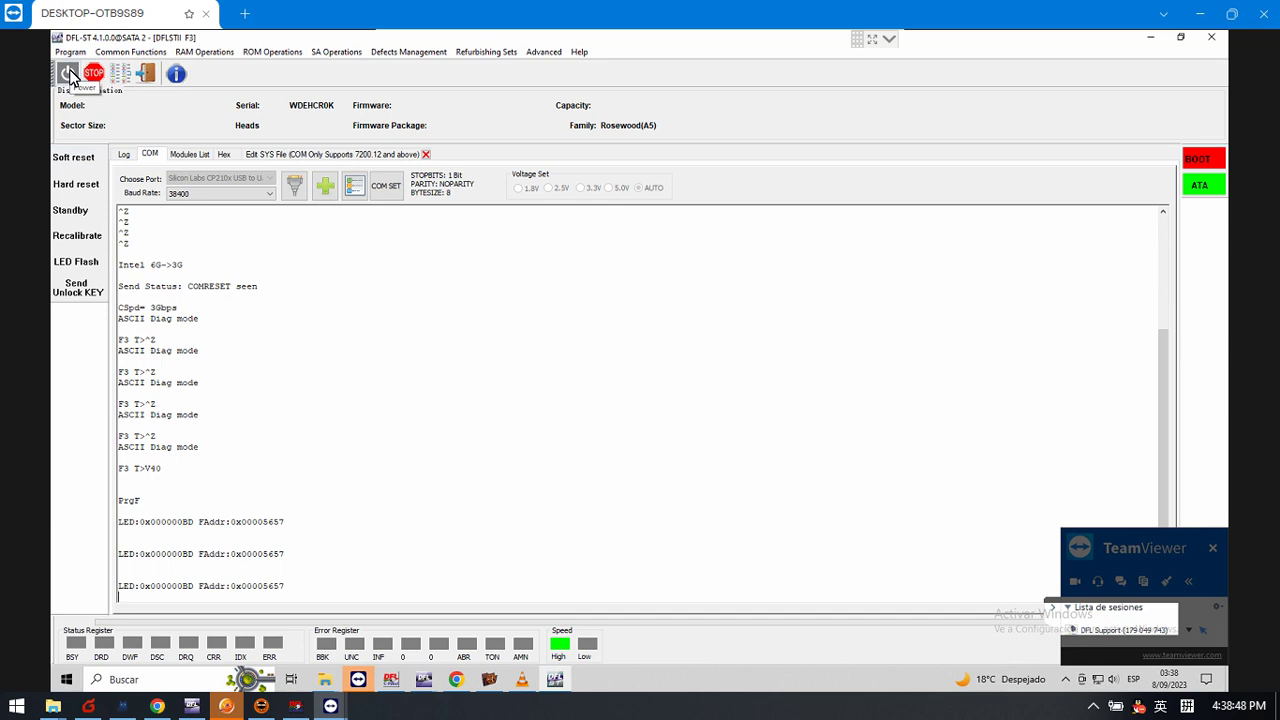
pyautogui.click(68, 76)
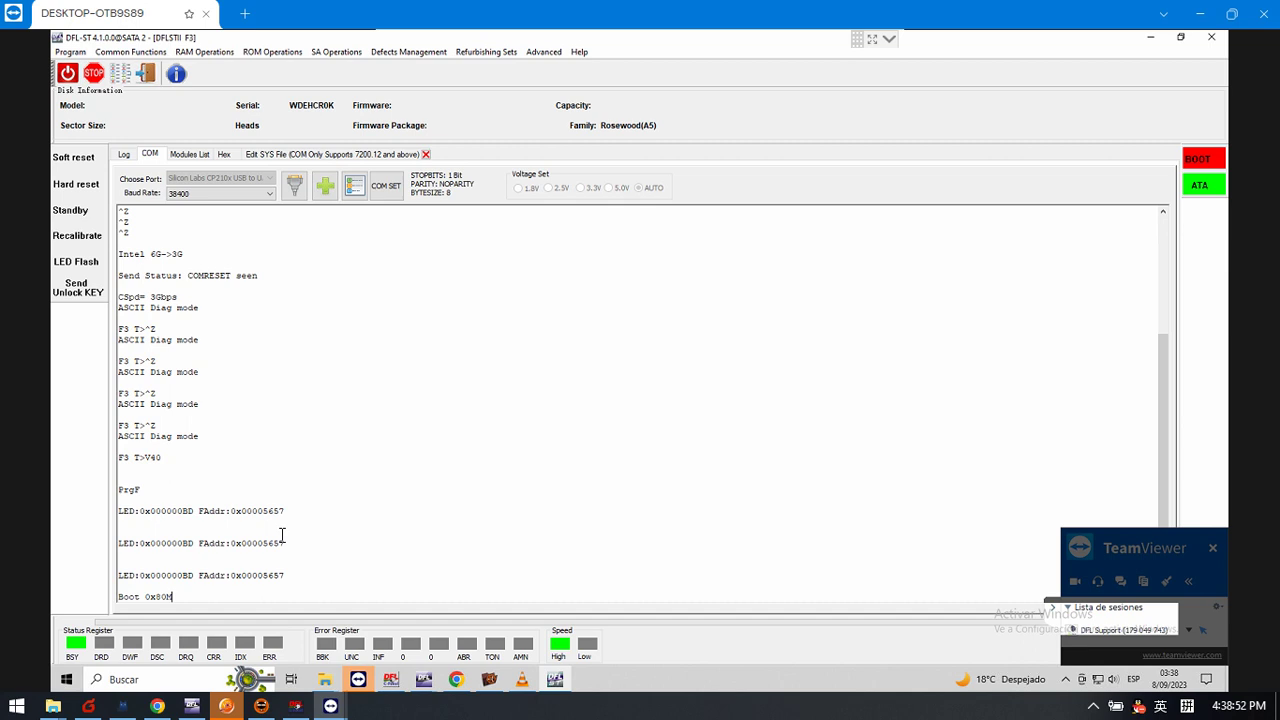
pyautogui.click(87, 291)
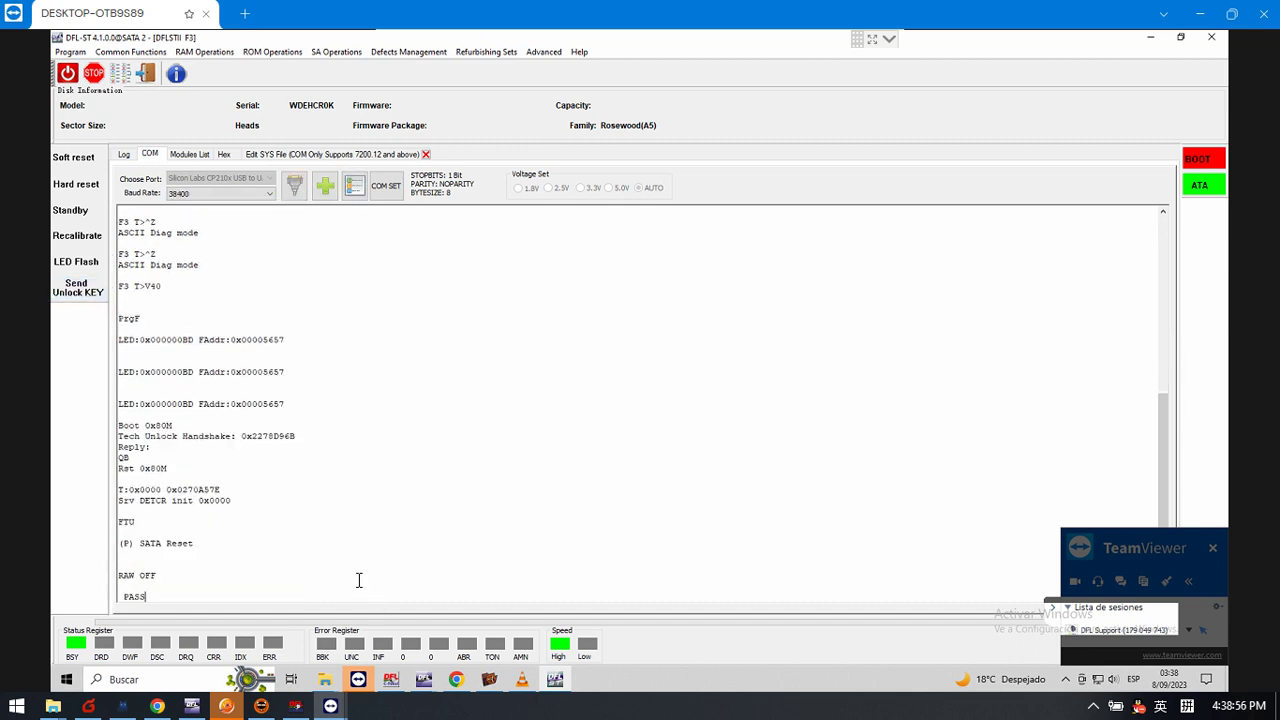
pyautogui.hotkey('ctrl', 'z')
pyautogui.hotkey('ctrl', 'z')
pyautogui.hotkey('ctrl', 'z')
pyautogui.hotkey('ctrl', 'z')
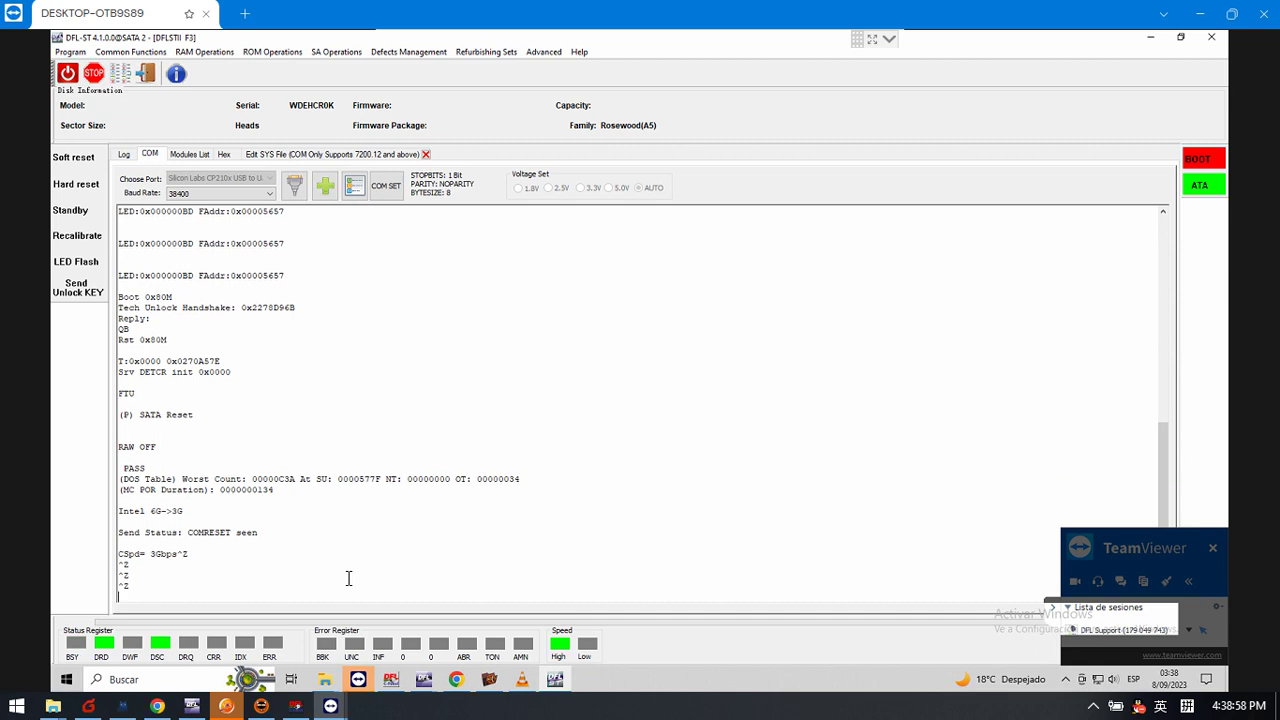
pyautogui.hotkey('ctrl', 'z')
pyautogui.hotkey('ctrl', 'z')
pyautogui.hotkey('ctrl', 'z')
pyautogui.hotkey('ctrl', 'z')
pyautogui.hotkey('ctrl', 'z')
pyautogui.hotkey('ctrl', 'z')
pyautogui.hotkey('ctrl', 'z')
pyautogui.hotkey('ctrl', 'z')
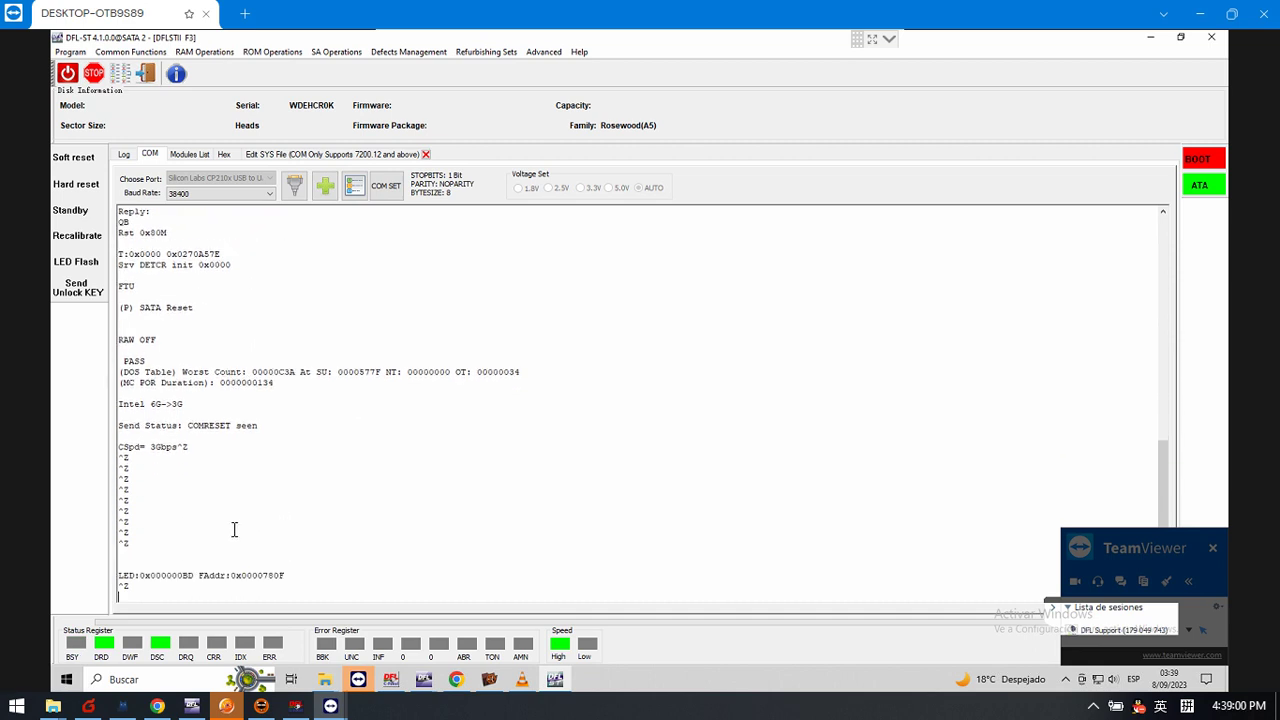
# Clear all output from the COM terminal.
pyautogui.rightClick(265, 370)
pyautogui.click(197, 435)
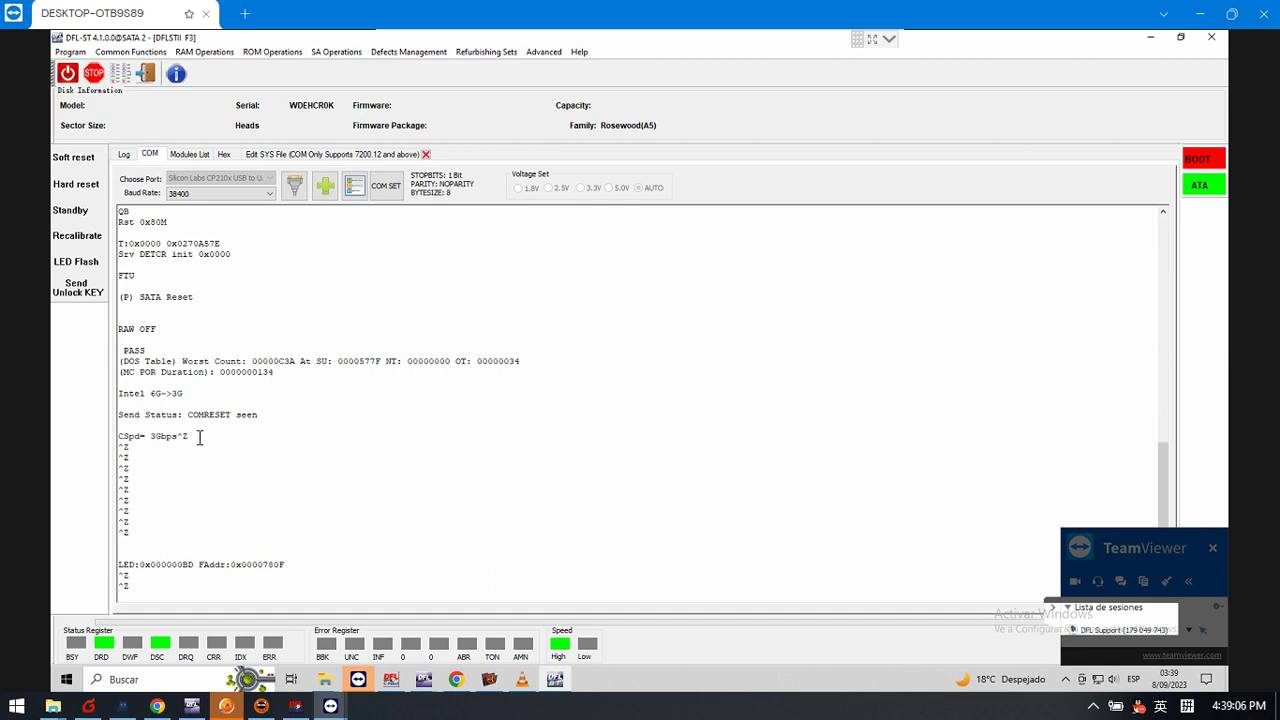
pyautogui.moveTo(190, 436); pyautogui.dragTo(112, 374)
pyautogui.rightClick(225, 359)
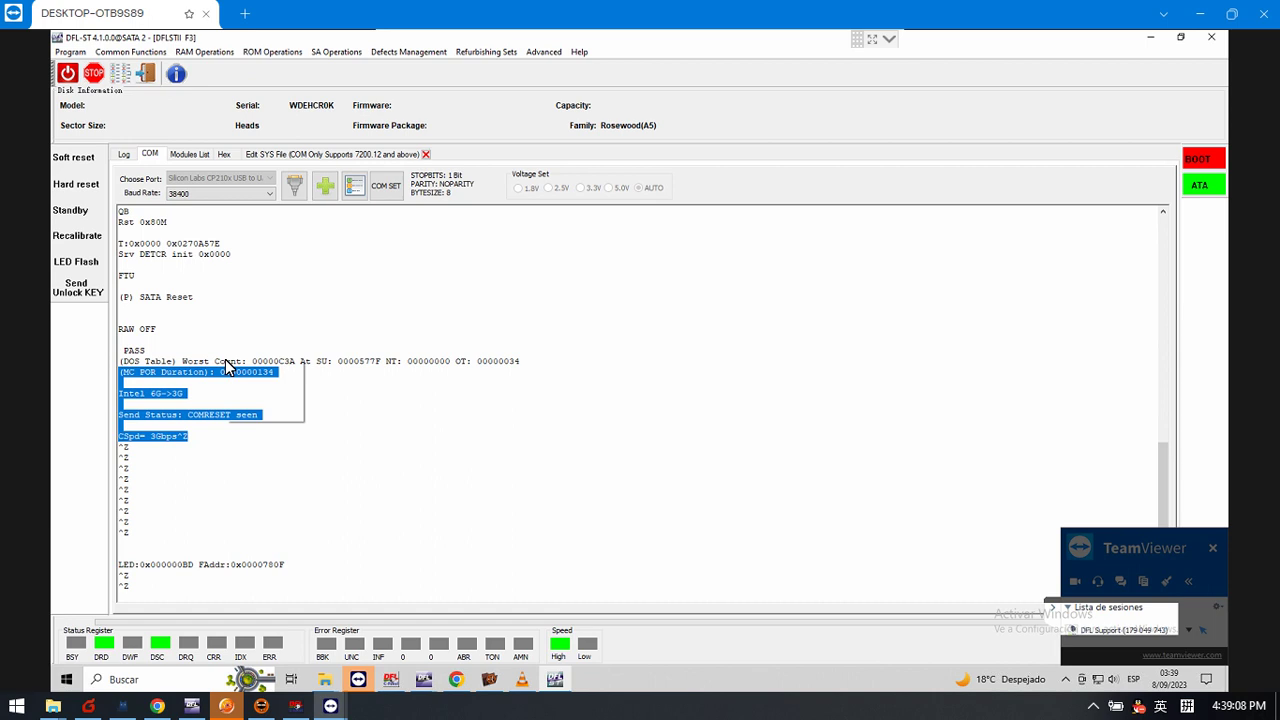
pyautogui.click(257, 370)
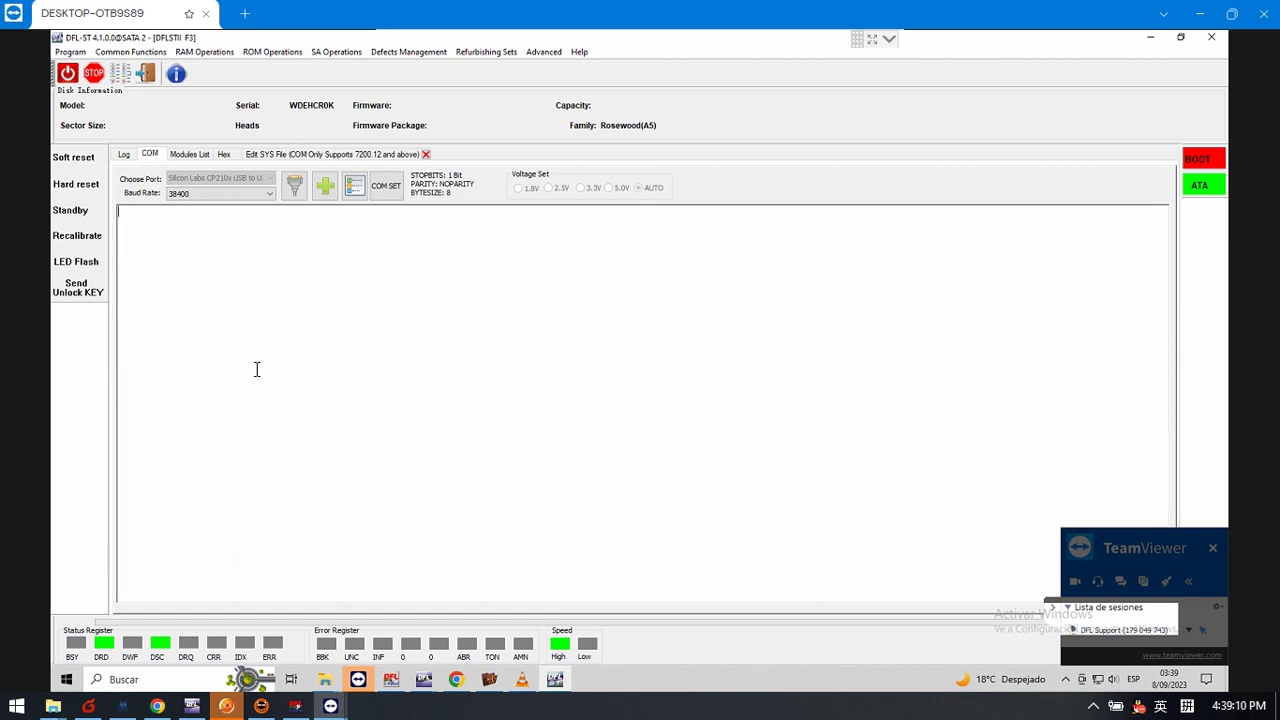
# Power-cycle the drive, send the unlock key during boot and enter ASCII diagnostic mode at the F3 T> prompt.
pyautogui.click(69, 78)
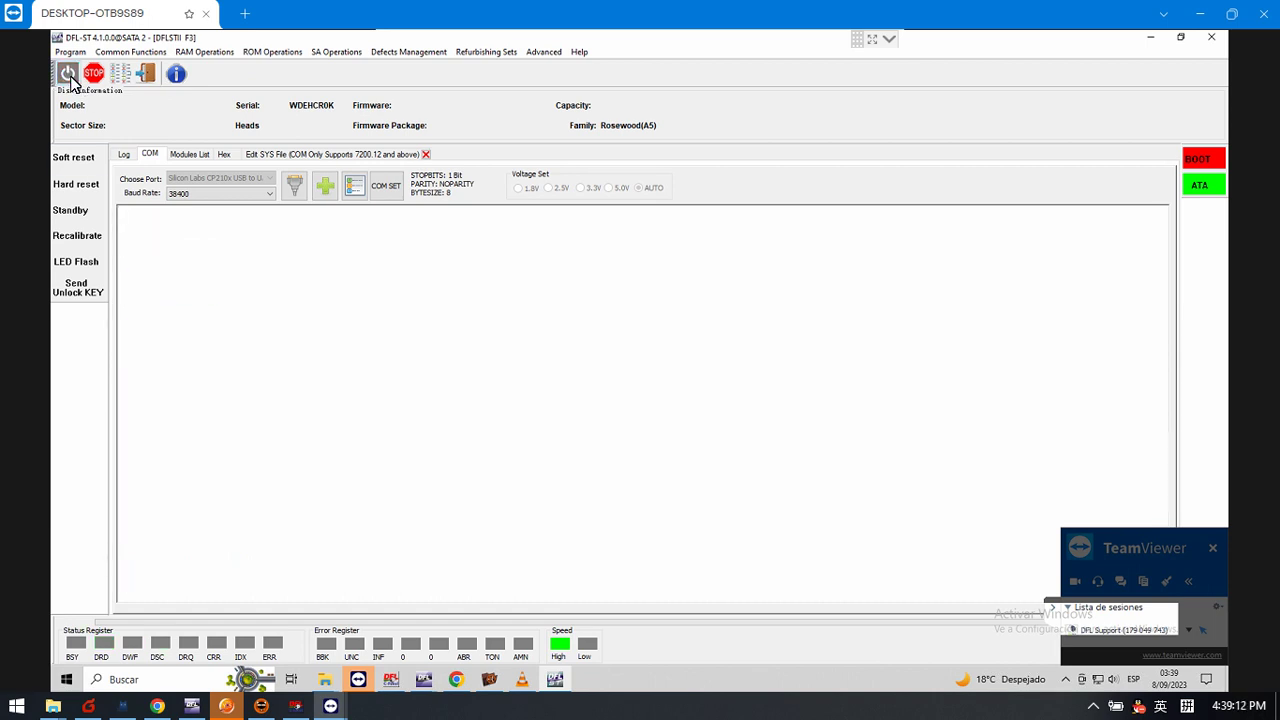
pyautogui.click(69, 78)
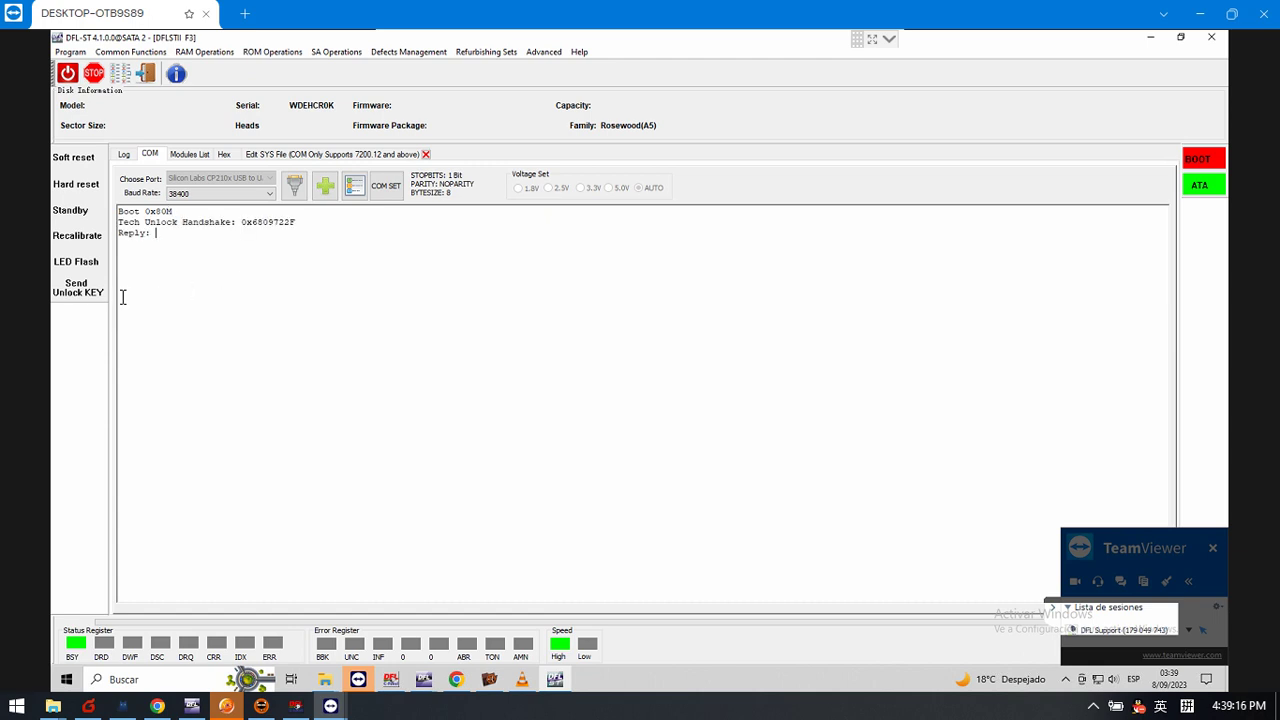
pyautogui.click(78, 290)
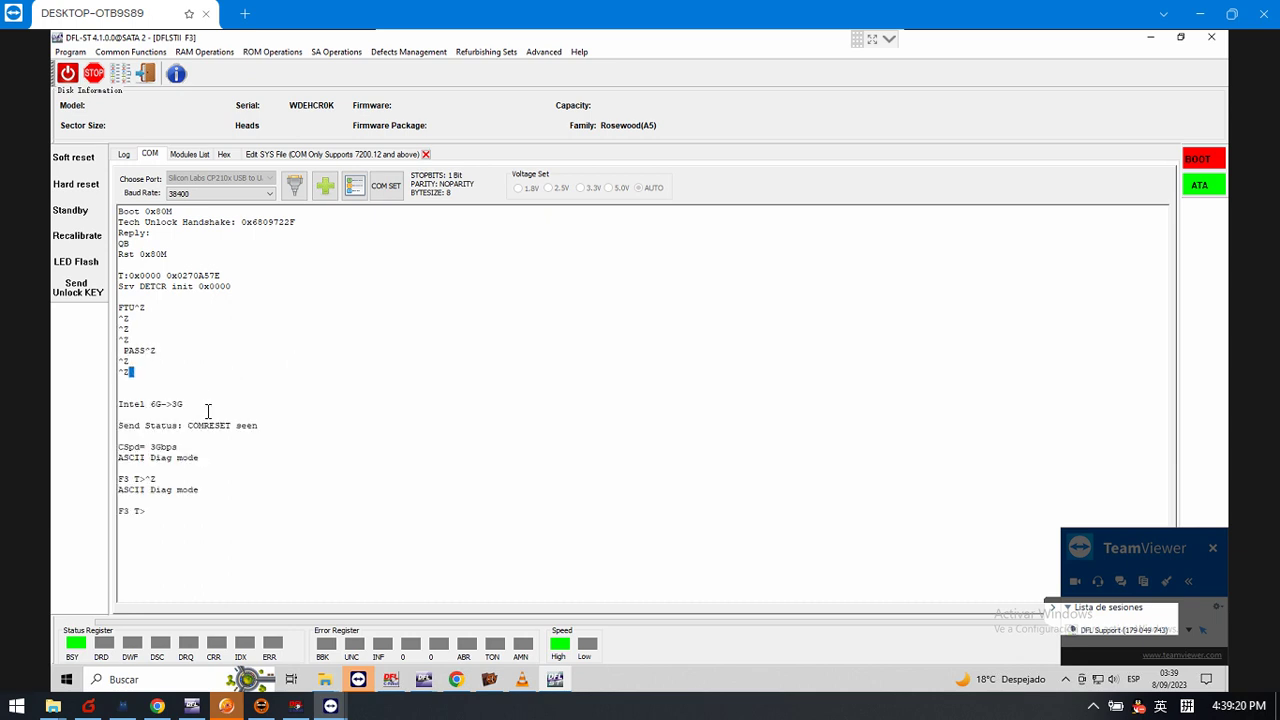
pyautogui.hotkey('ctrl', 'z')
pyautogui.hotkey('ctrl', 'z')
pyautogui.hotkey('ctrl', 'z')
pyautogui.hotkey('ctrl', 'z')
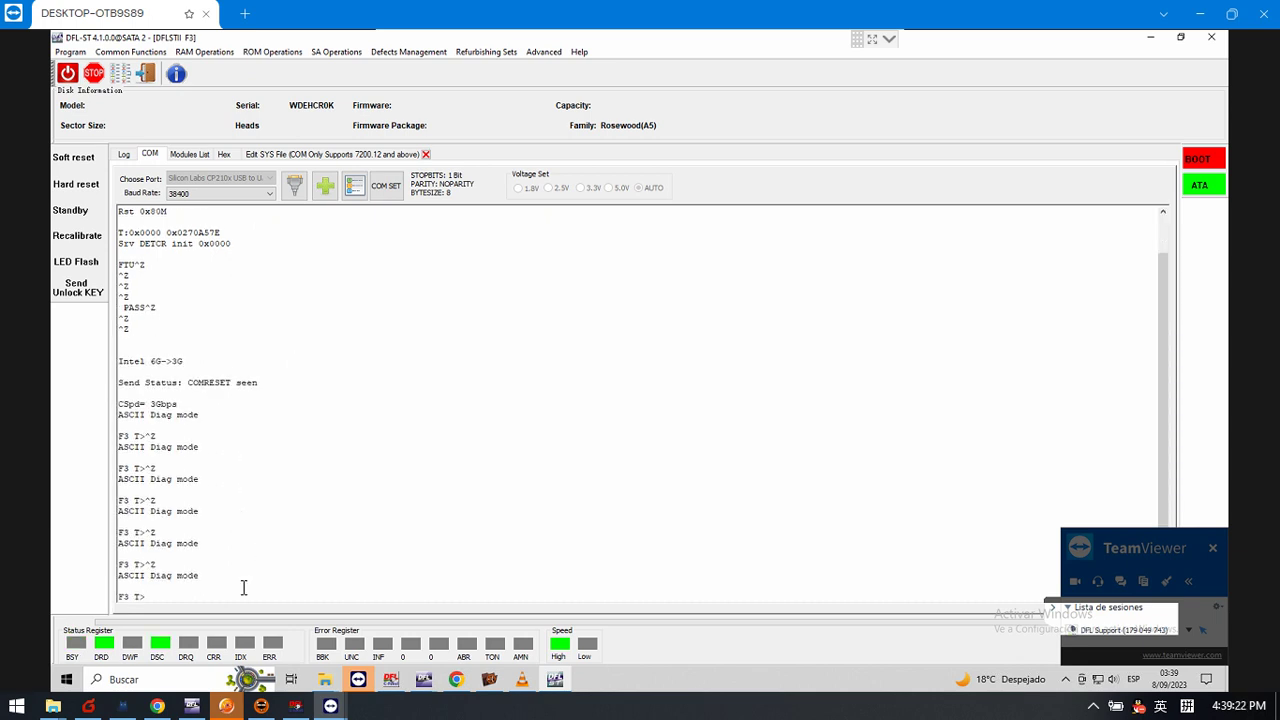
# Run i4,1,22 at the F3 T> prompt, followed by the user partition format command m0,6,3,,,,,22.
pyautogui.write('i4,1,22')
pyautogui.press('Return')
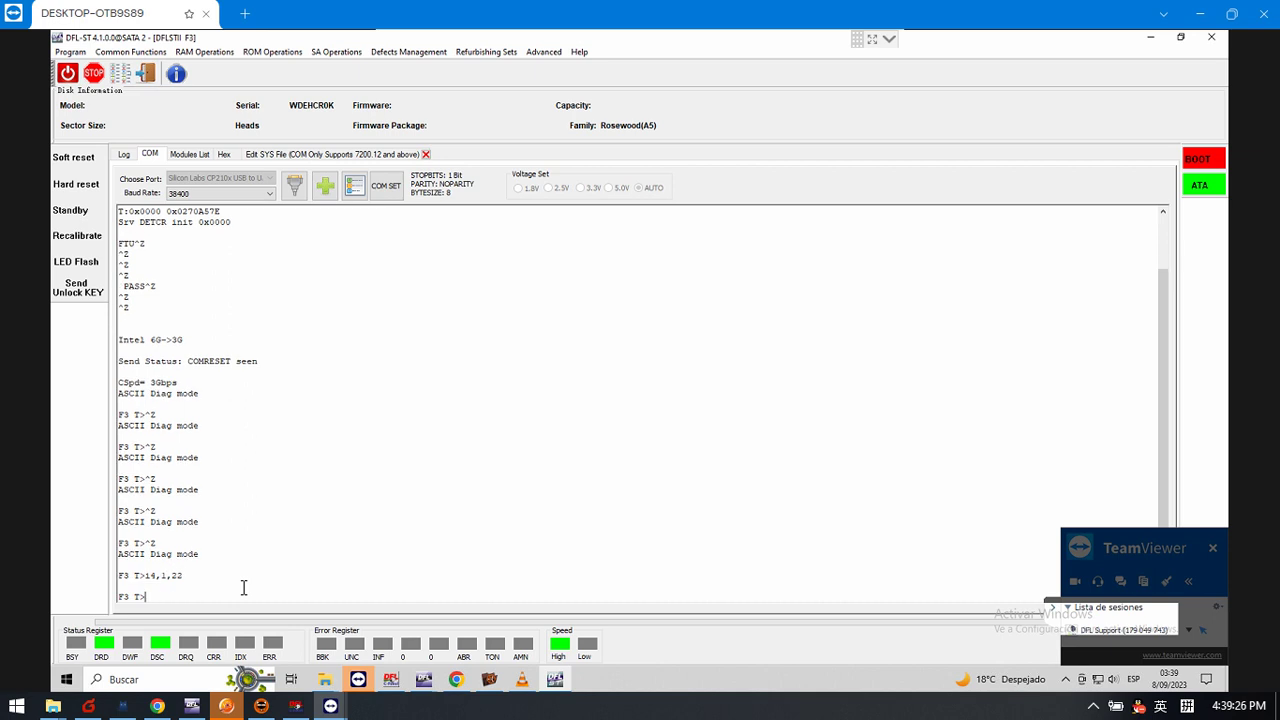
pyautogui.write('m0,6,')
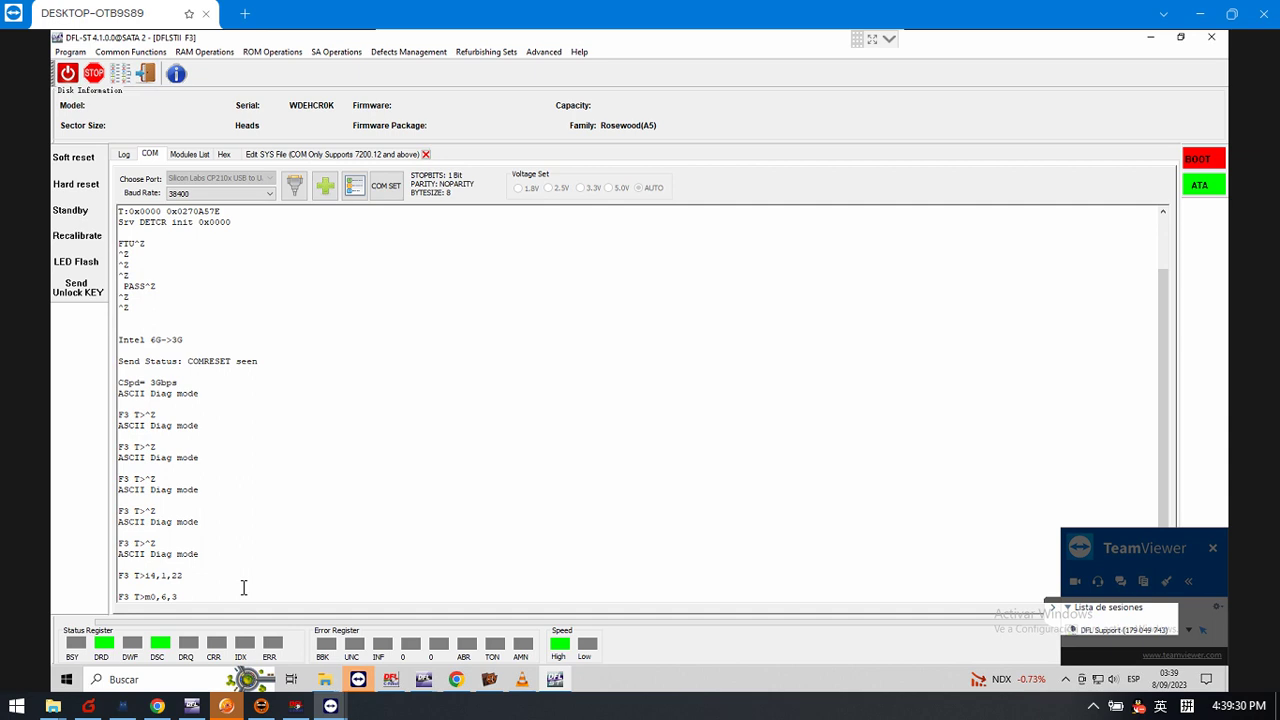
pyautogui.write('3,,,,,22')
pyautogui.press('Return')
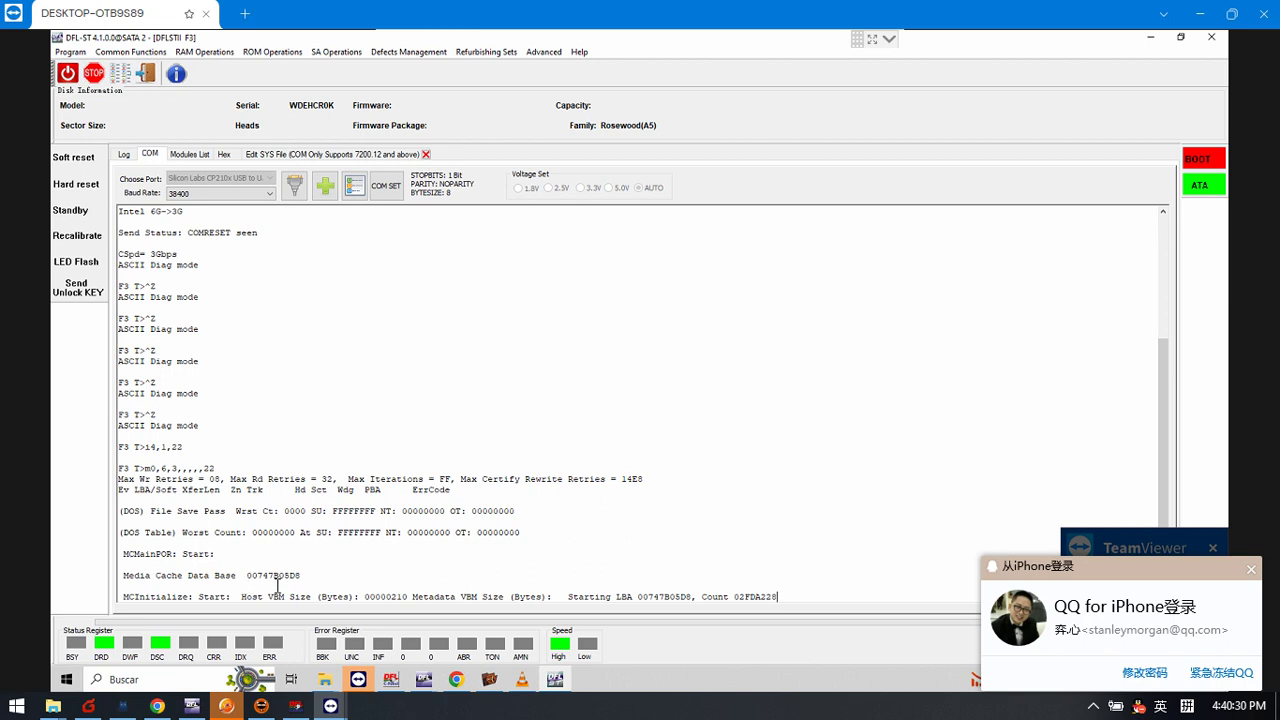
pyautogui.click(1251, 570)
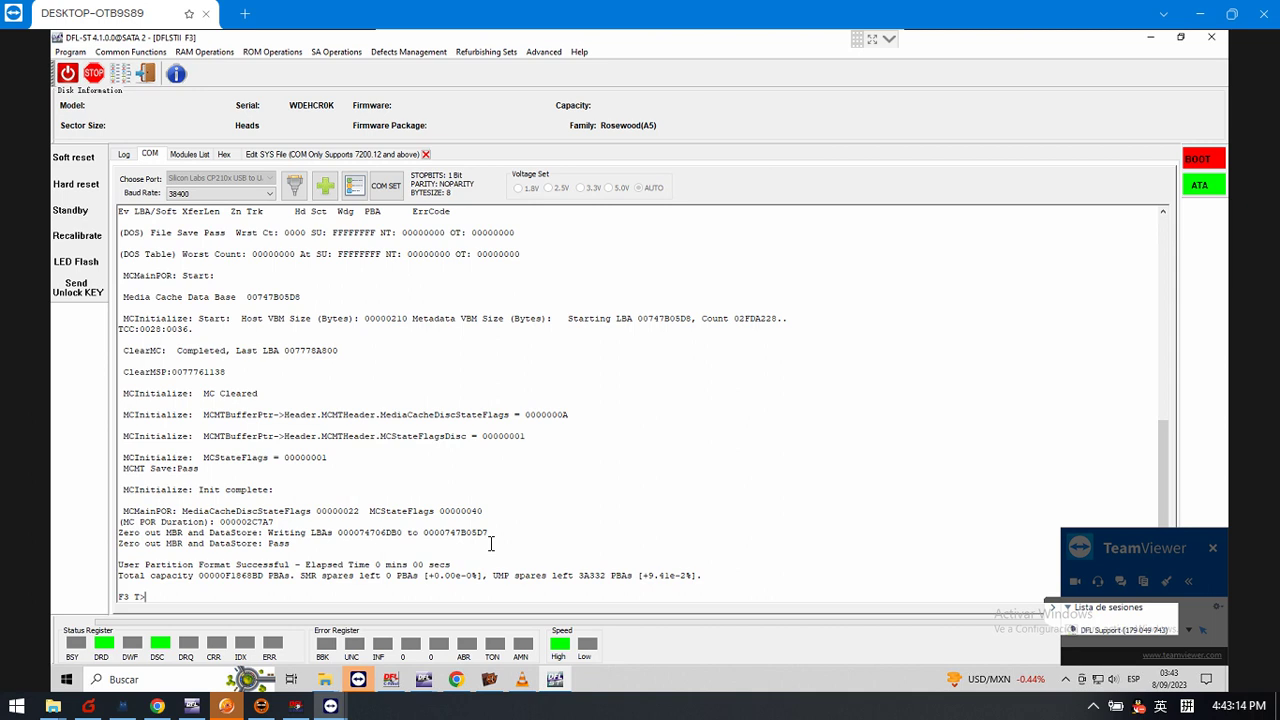
# Leave the drive's diagnostic mode, power-cycle the drive and send the unlock key during boot.
pyautogui.hotkey('ctrl', 't')
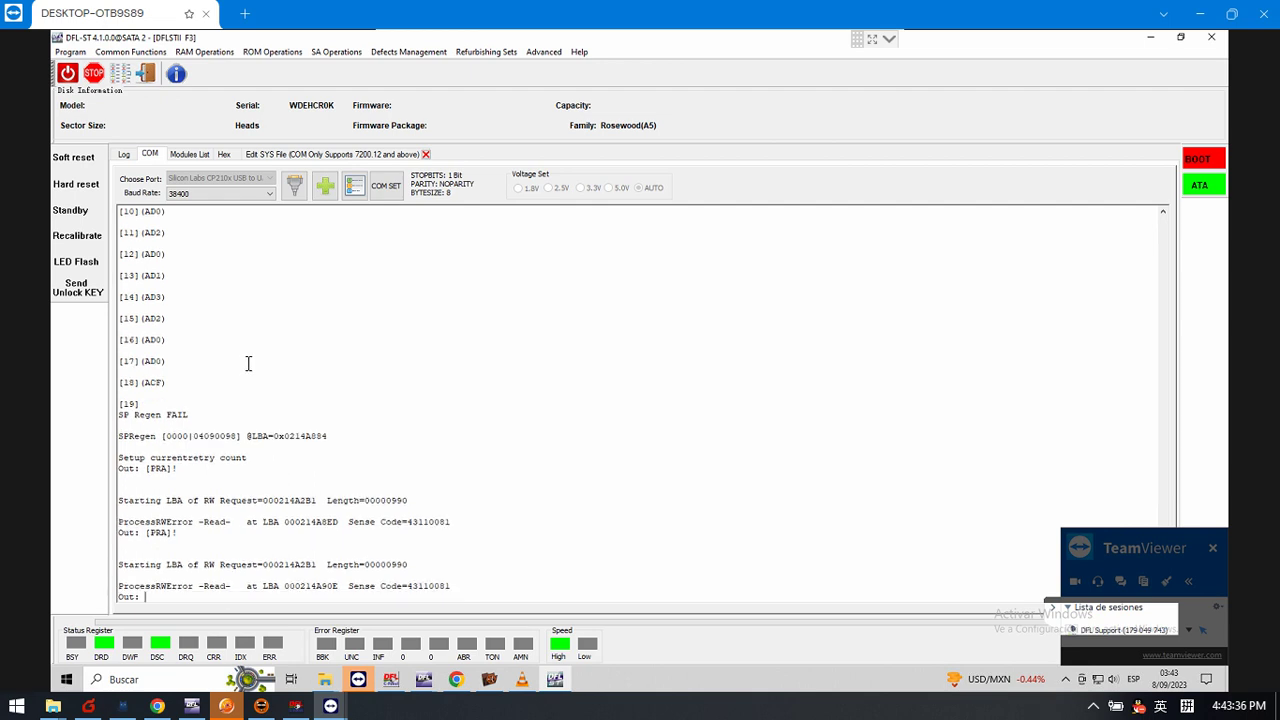
pyautogui.click(421, 55)
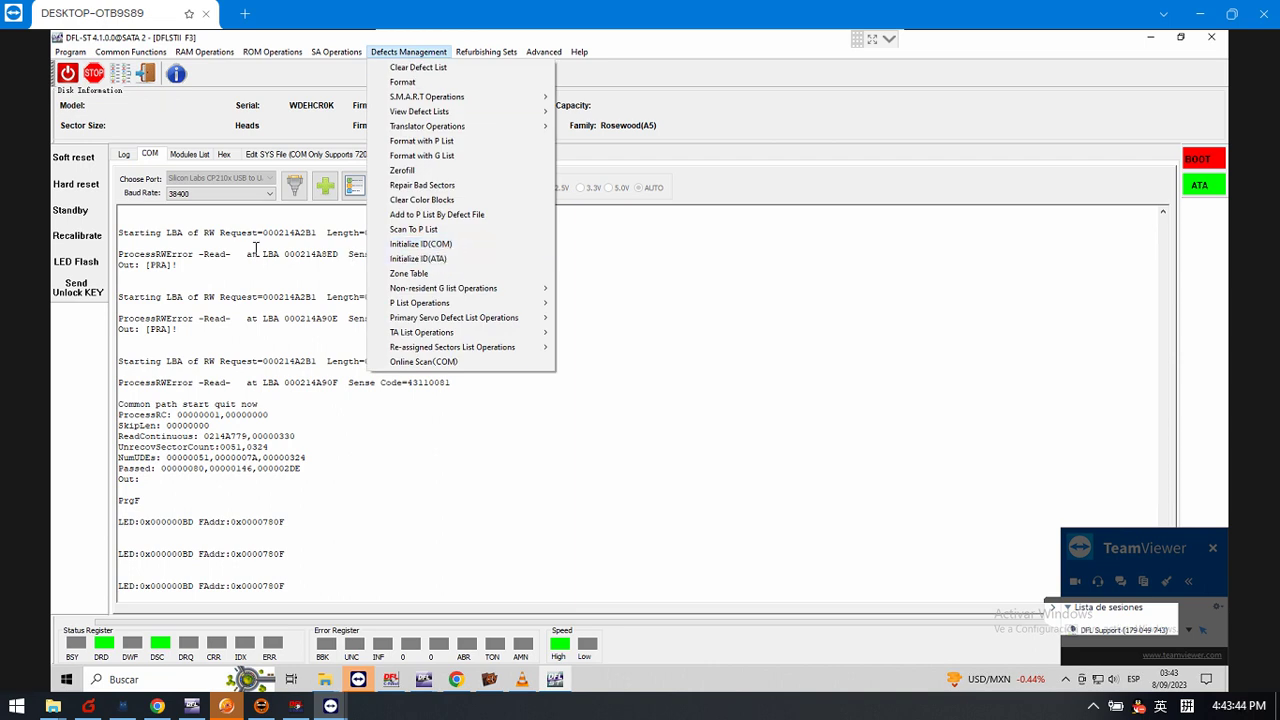
pyautogui.click(346, 250)
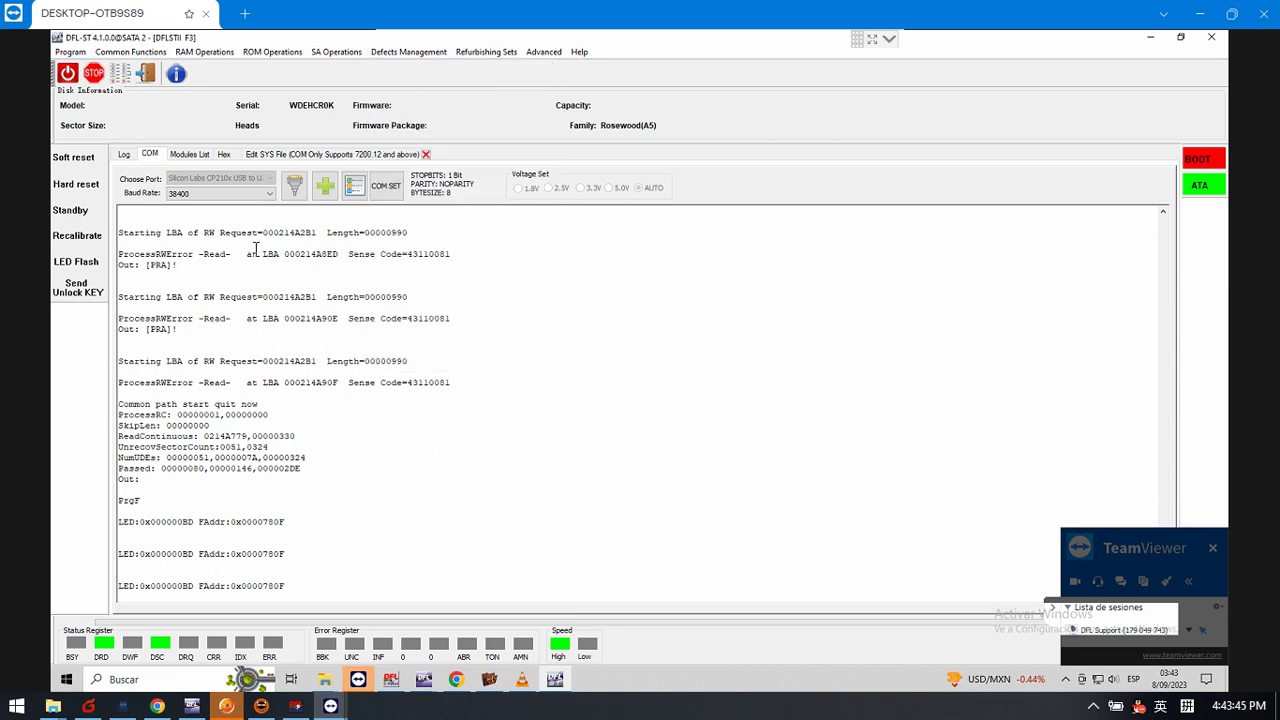
pyautogui.click(67, 76)
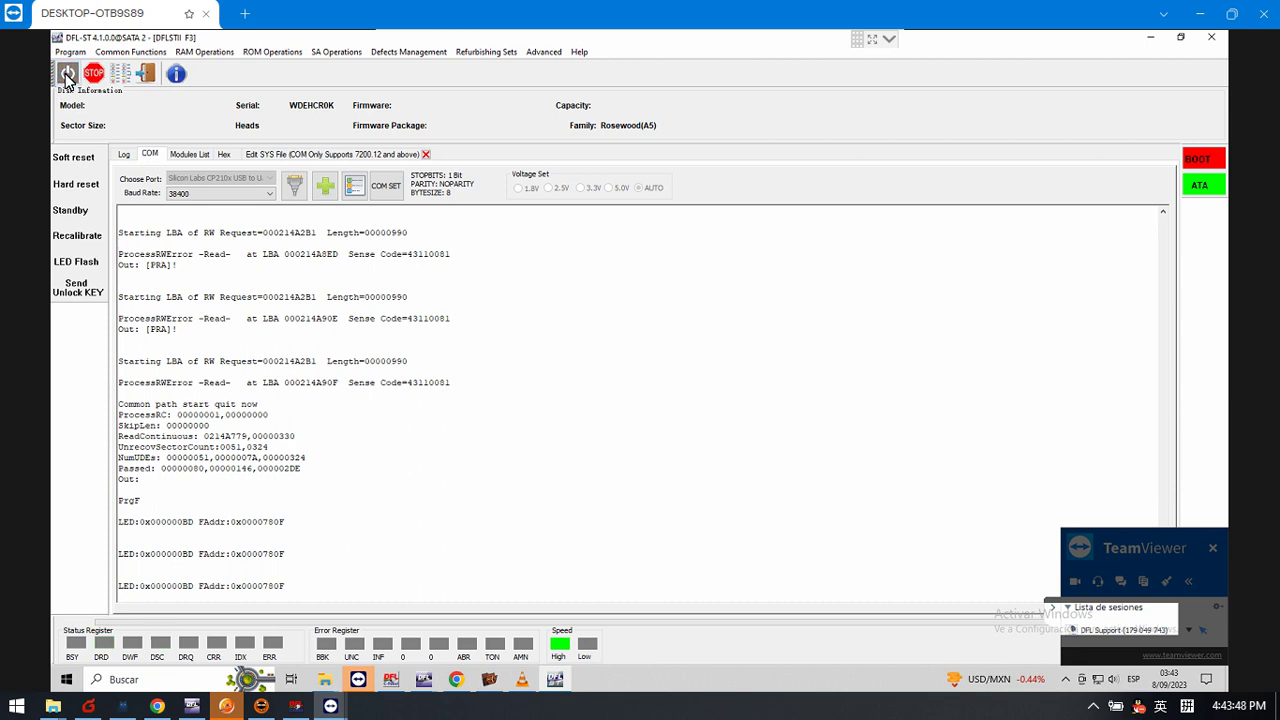
pyautogui.click(67, 76)
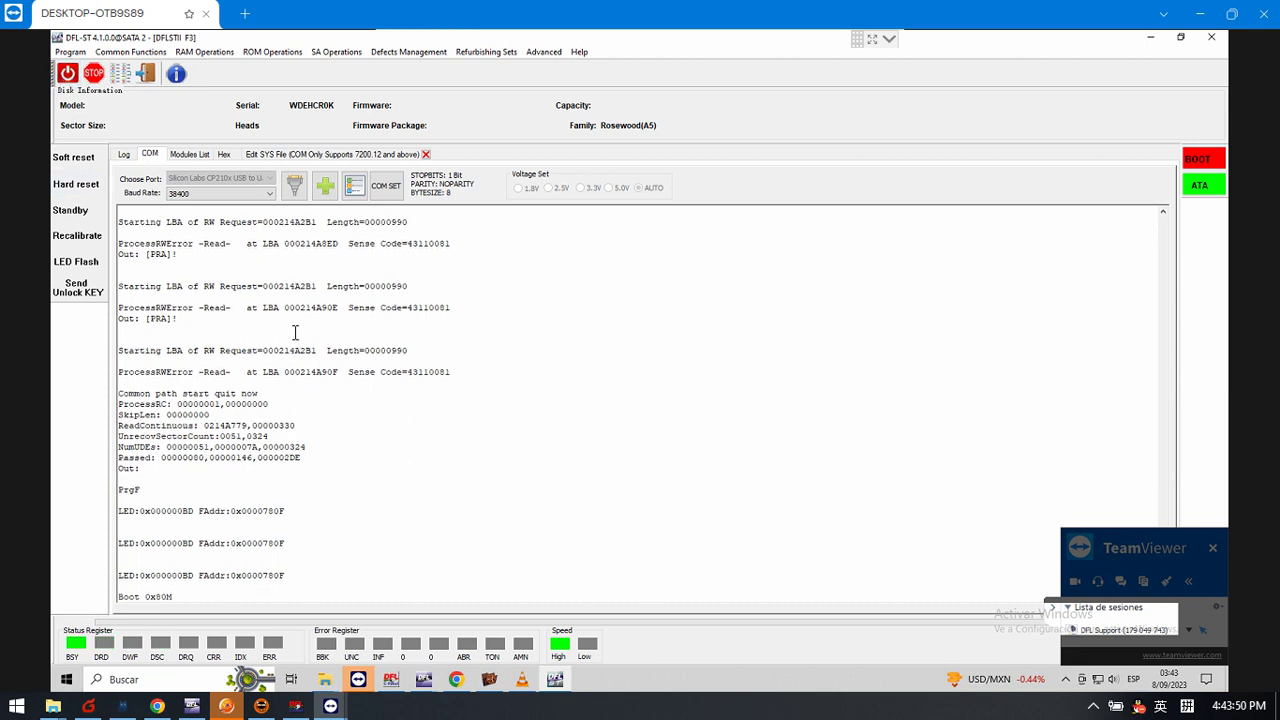
pyautogui.click(88, 297)
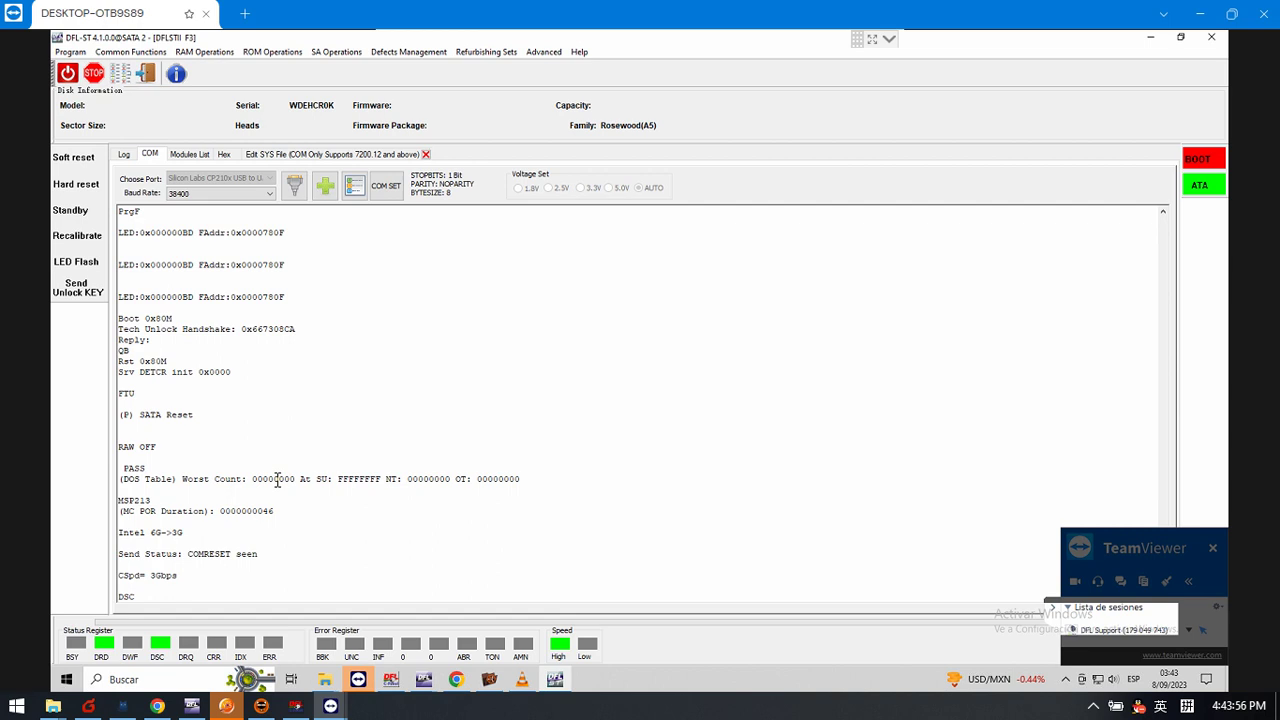
# Refresh the drive status by getting its ID and obtaining the basic info details, and close the status refresh window.
pyautogui.click(130, 52)
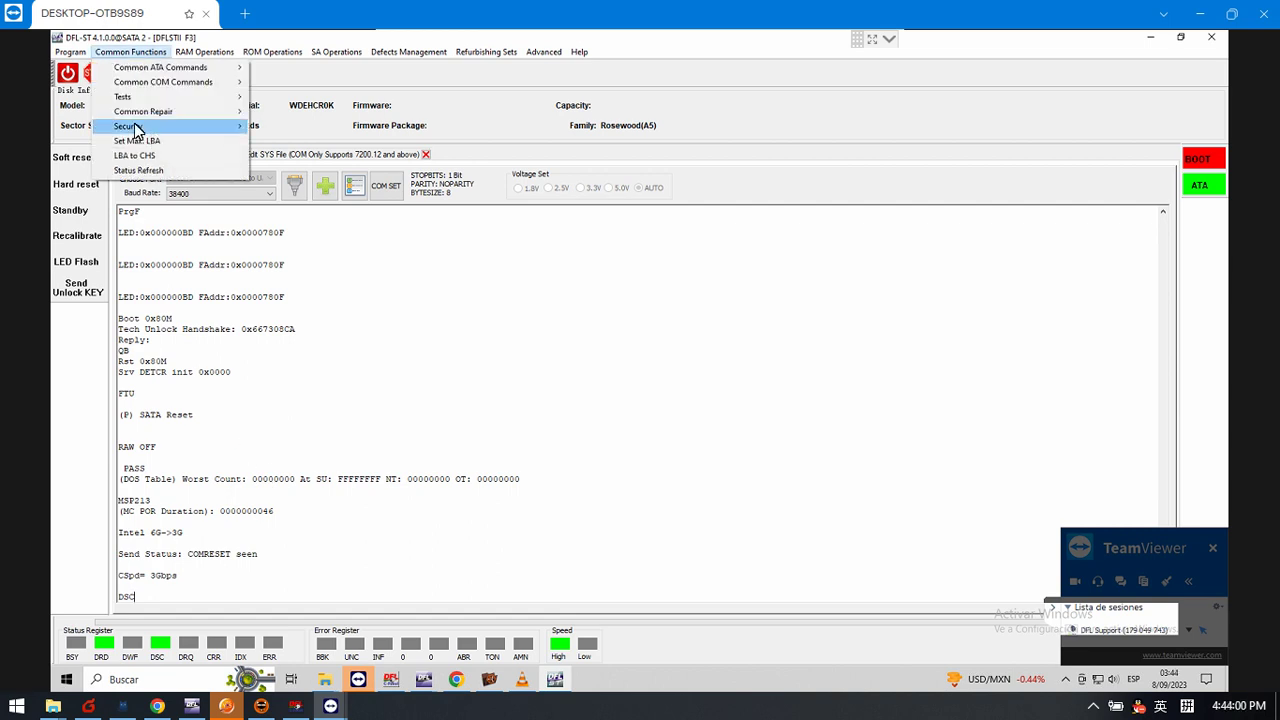
pyautogui.click(161, 173)
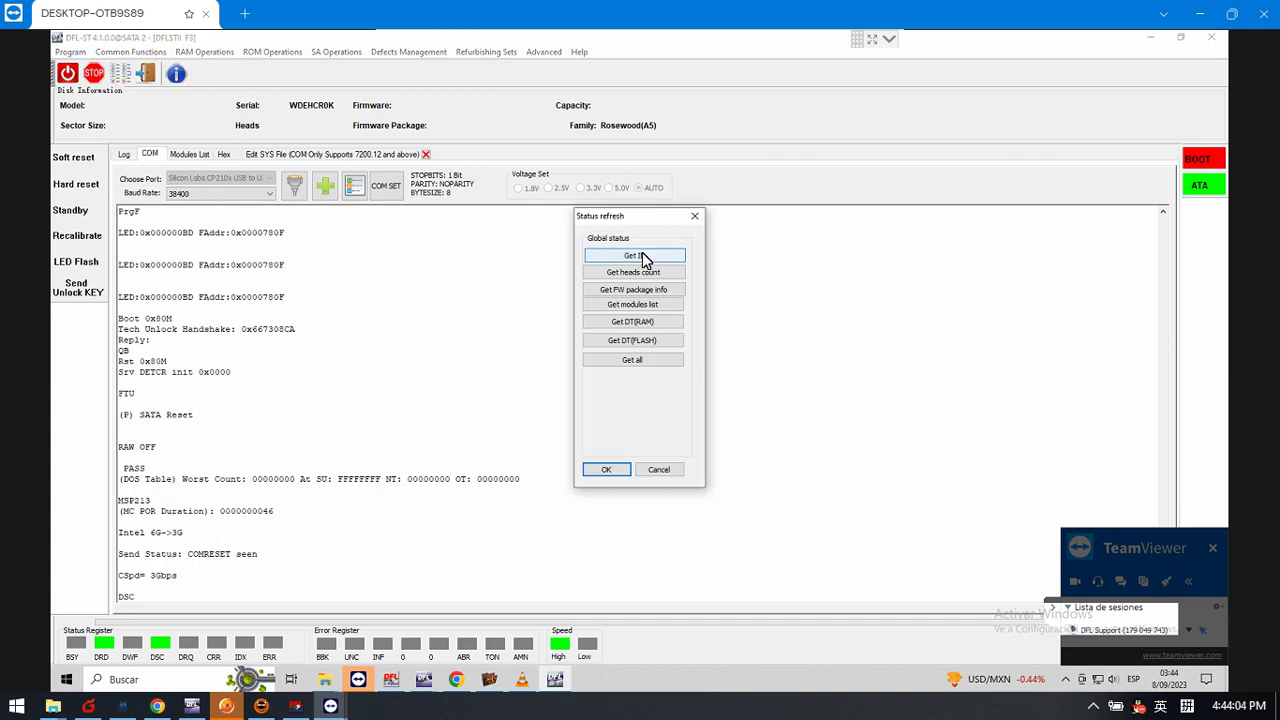
pyautogui.click(642, 254)
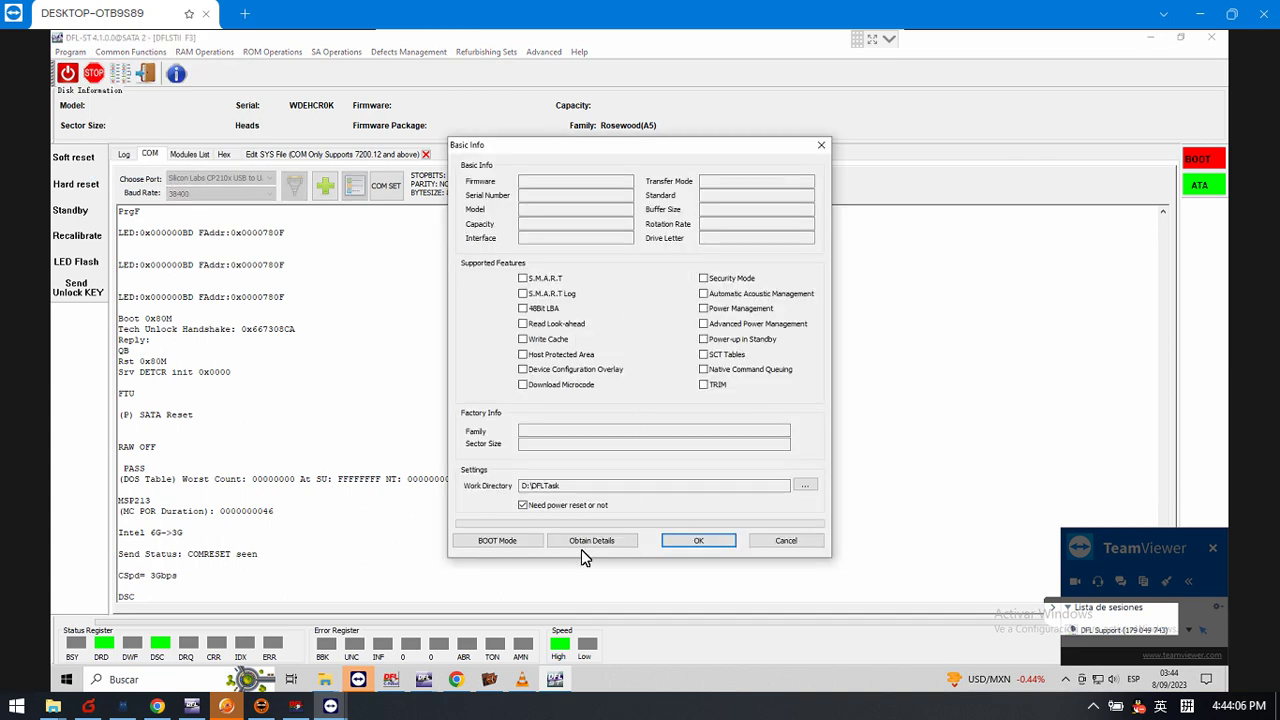
pyautogui.click(592, 545)
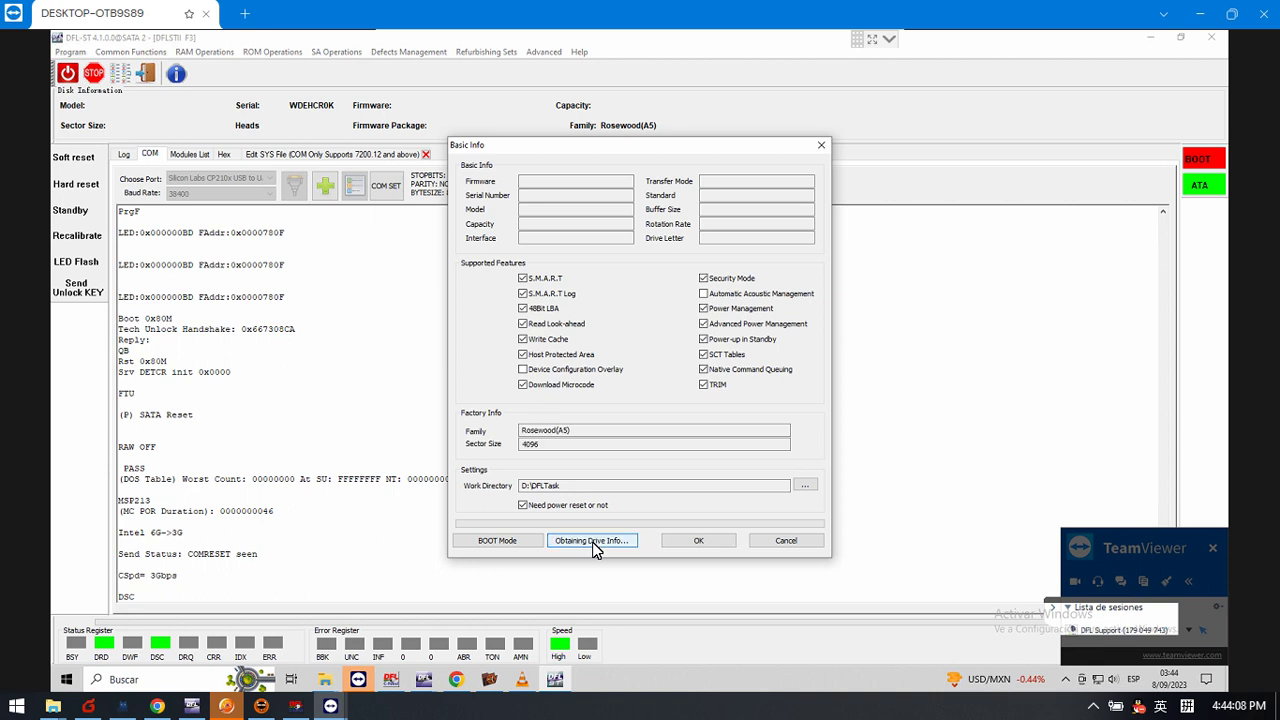
pyautogui.click(705, 544)
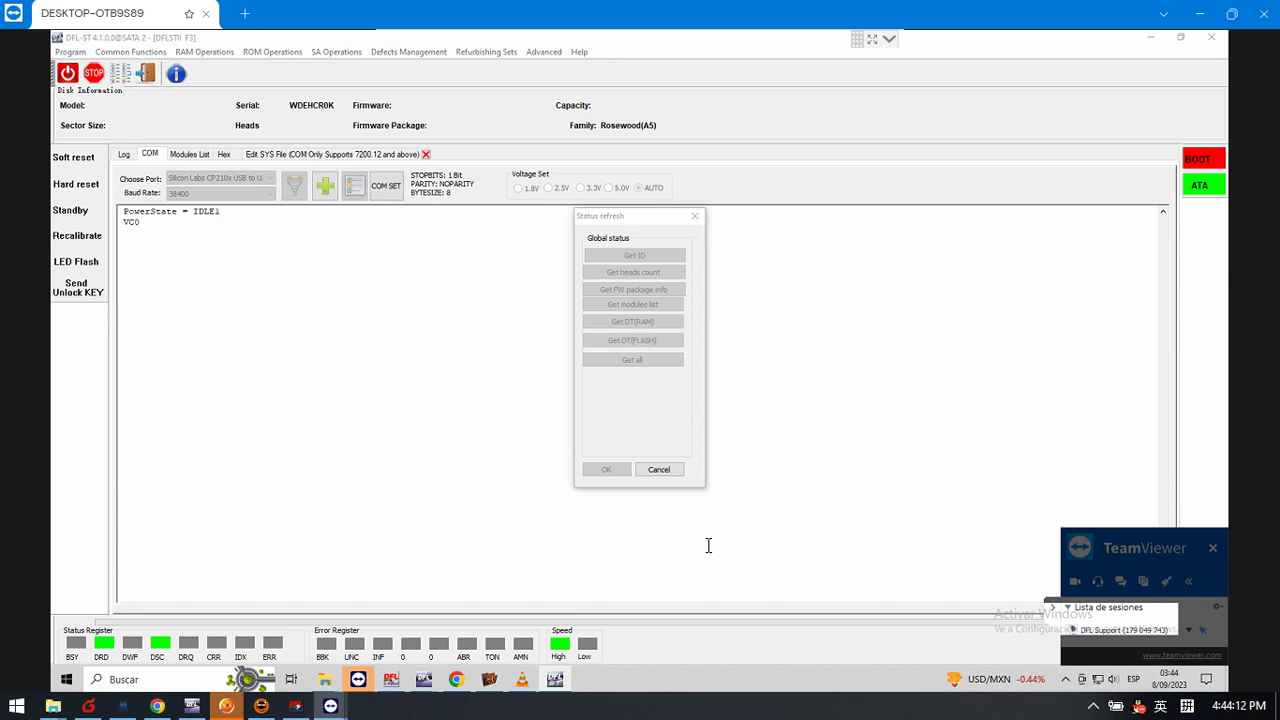
pyautogui.click(666, 472)
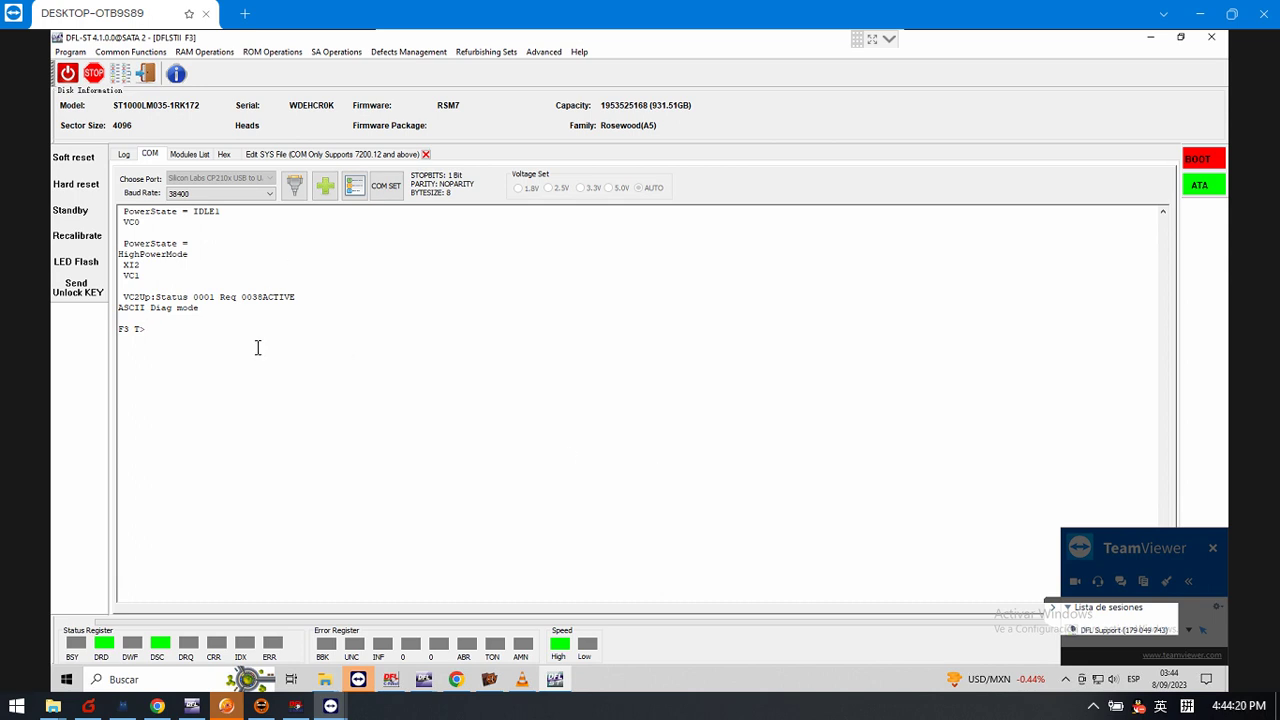
# Switch the terminal from F3 T> back to ESLIP mode and try Initialize ID(ATA).
pyautogui.hotkey('ctrl', 't')
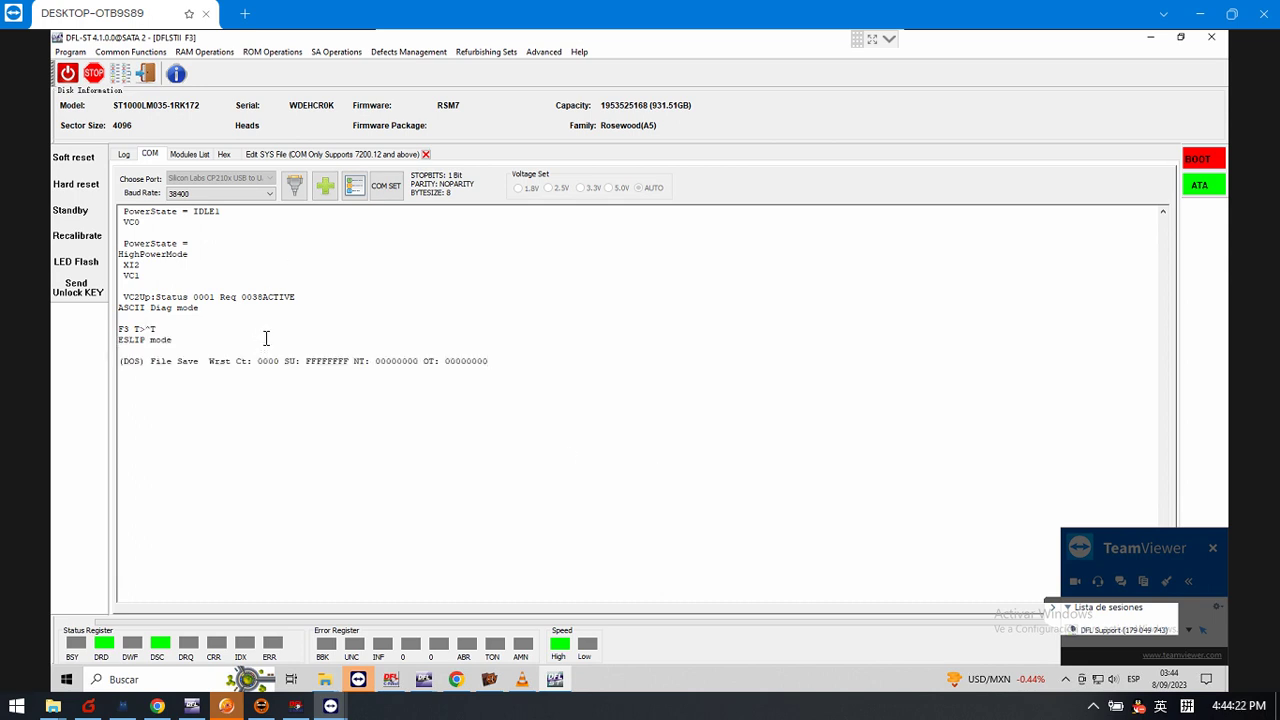
pyautogui.click(406, 55)
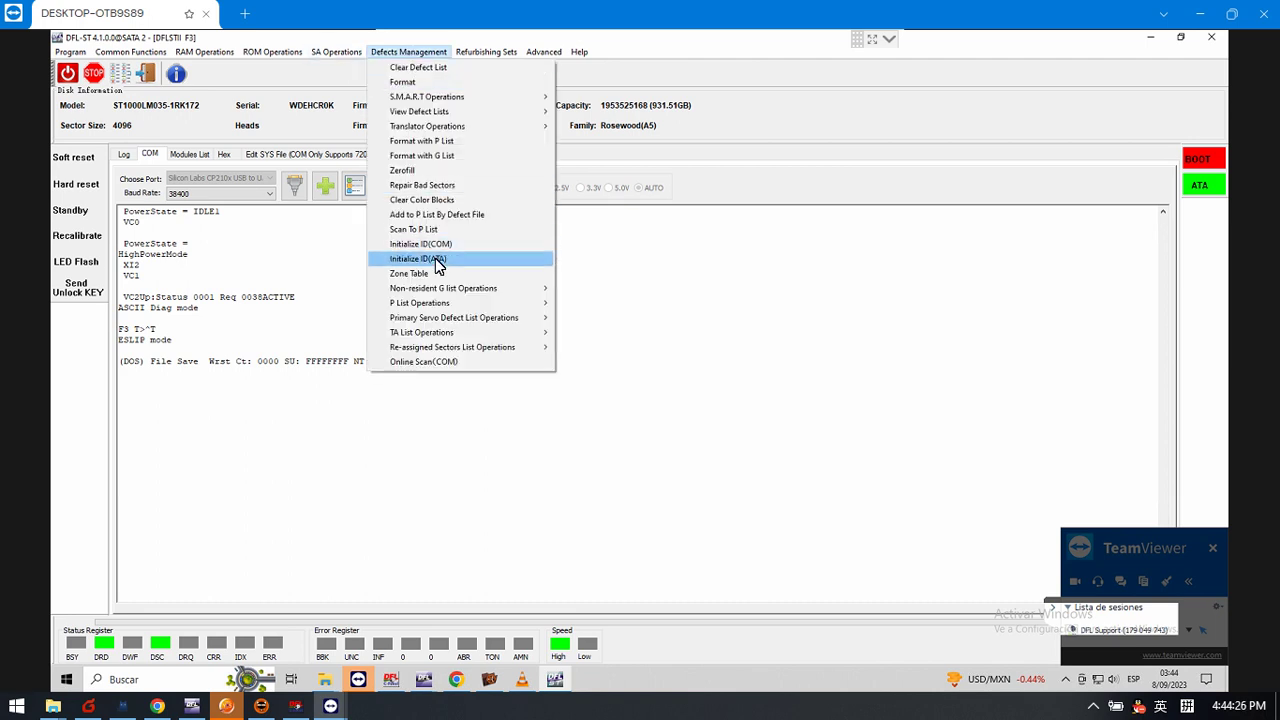
pyautogui.click(436, 261)
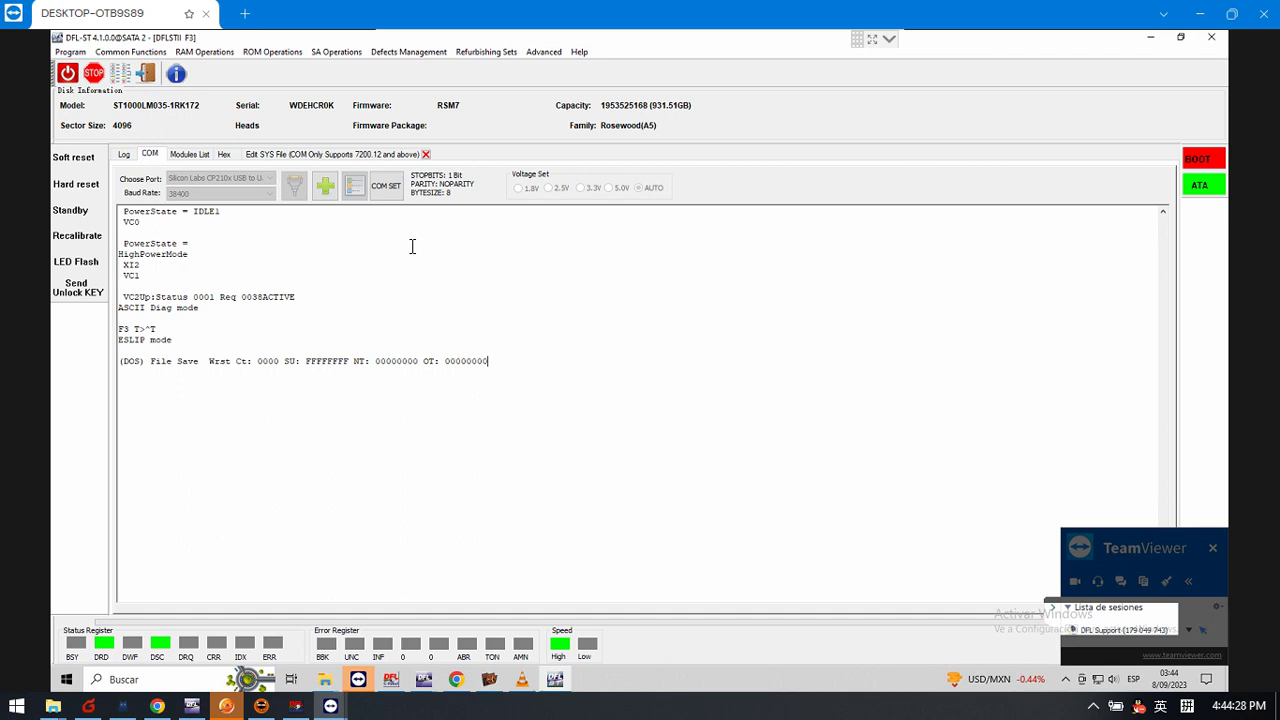
pyautogui.click(150, 158)
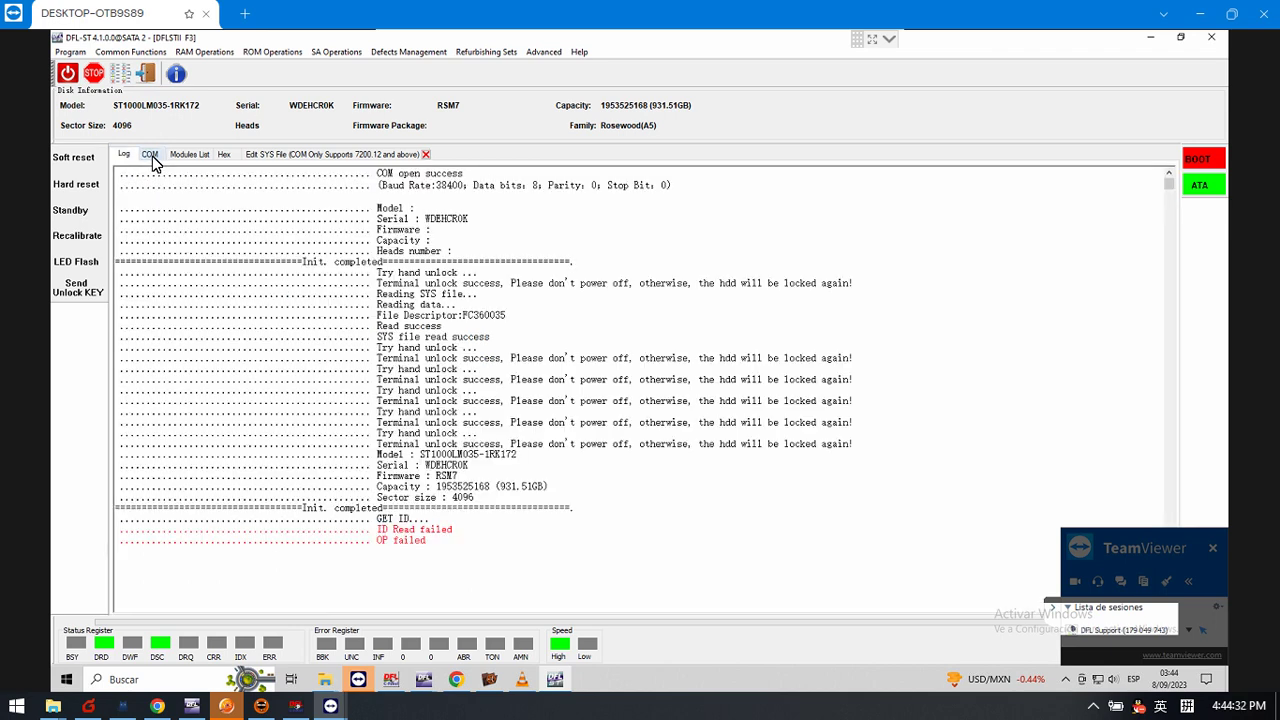
pyautogui.click(152, 158)
# Exit the current drive session and restart it as Barracuda F3, obtaining the drive's details again.
pyautogui.click(148, 76)
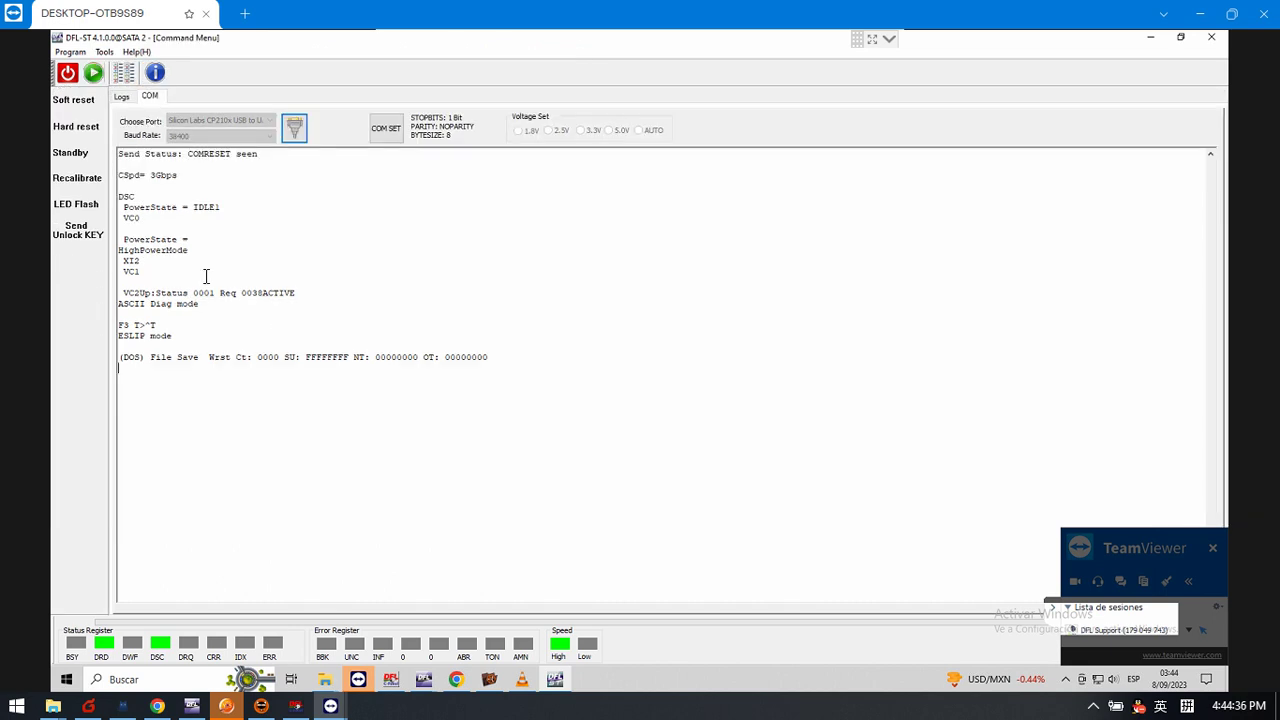
pyautogui.click(93, 75)
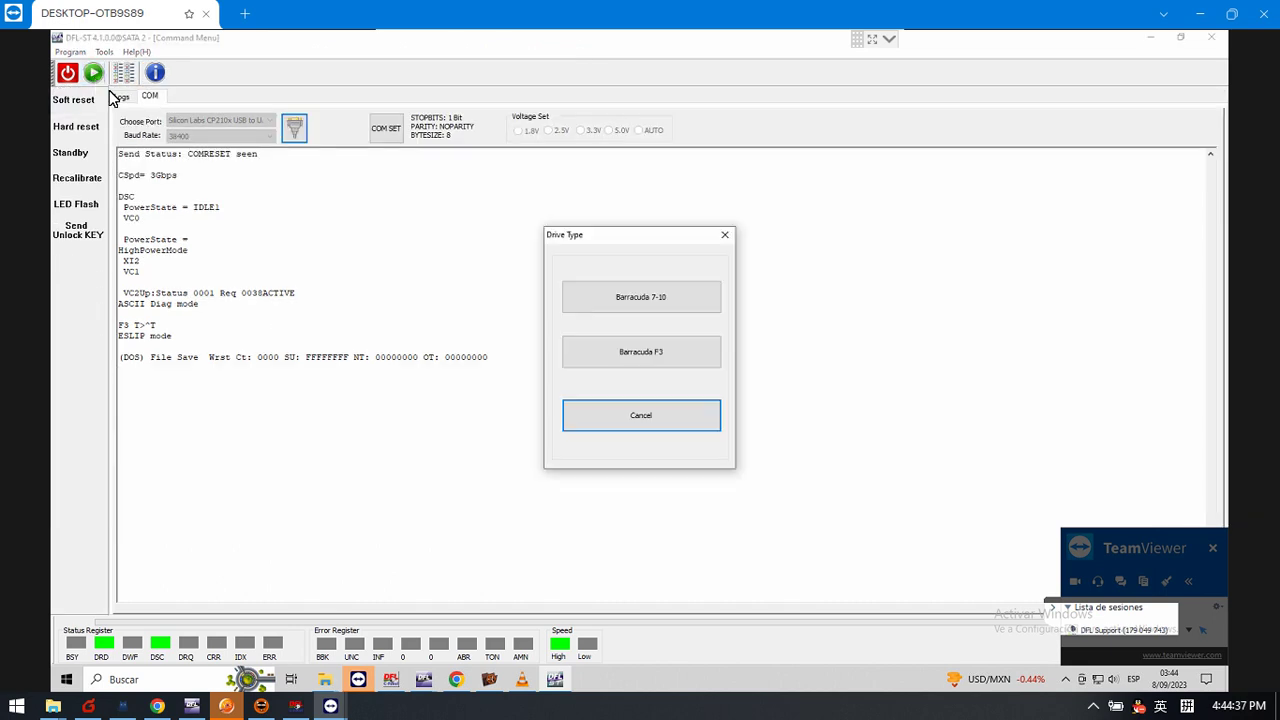
pyautogui.click(663, 364)
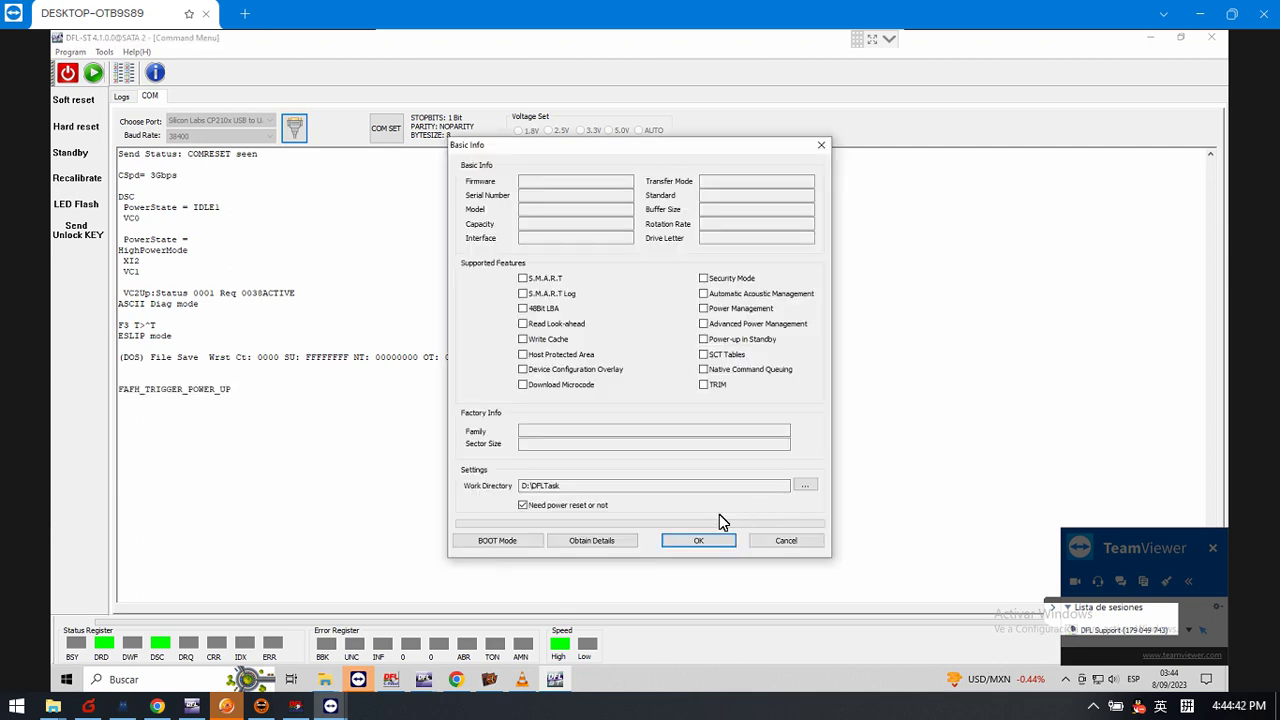
pyautogui.click(602, 542)
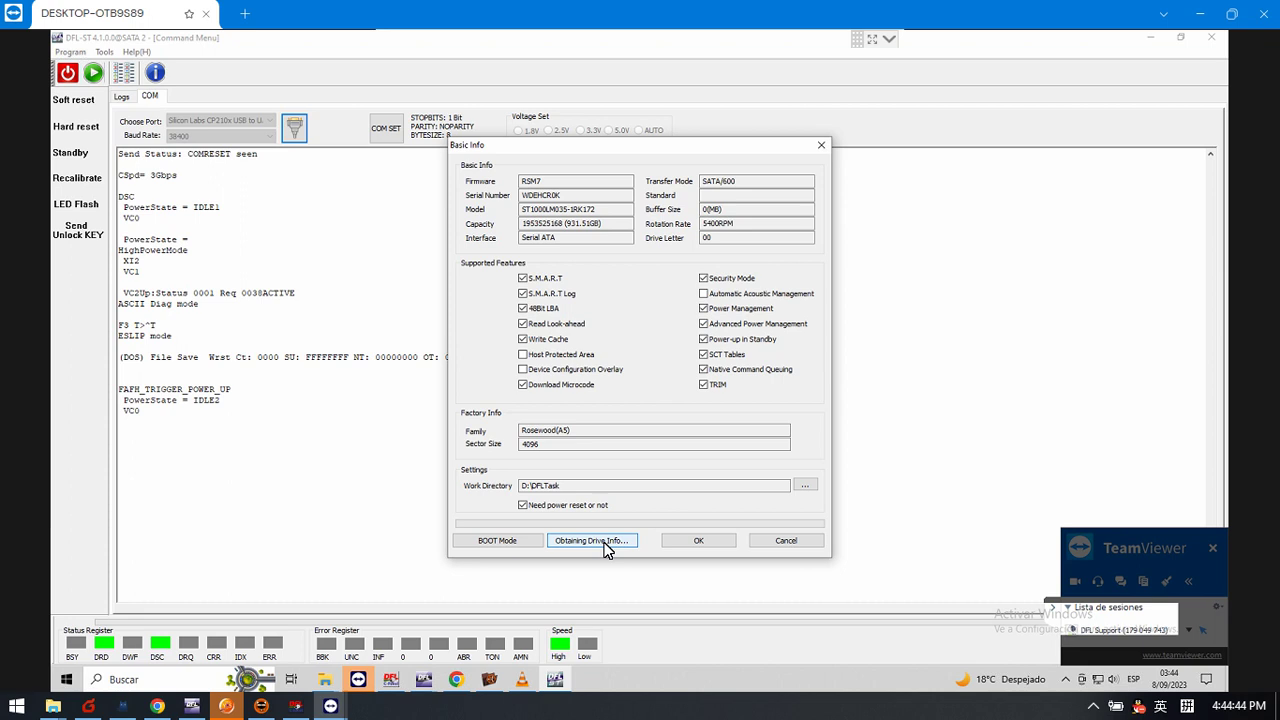
pyautogui.click(699, 540)
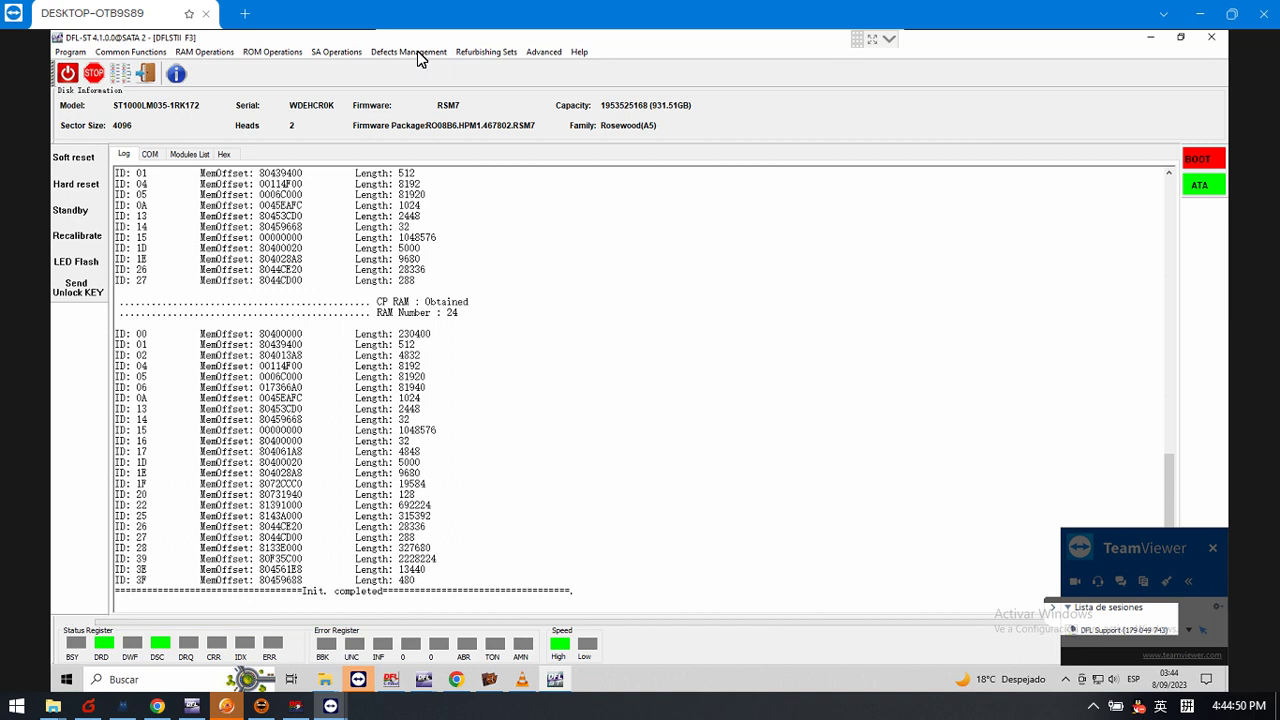
# Turn off Offline Defects and Auto Re-assign(write) in the Initialize ID(ATA) settings and write the changes to the drive.
pyautogui.click(418, 55)
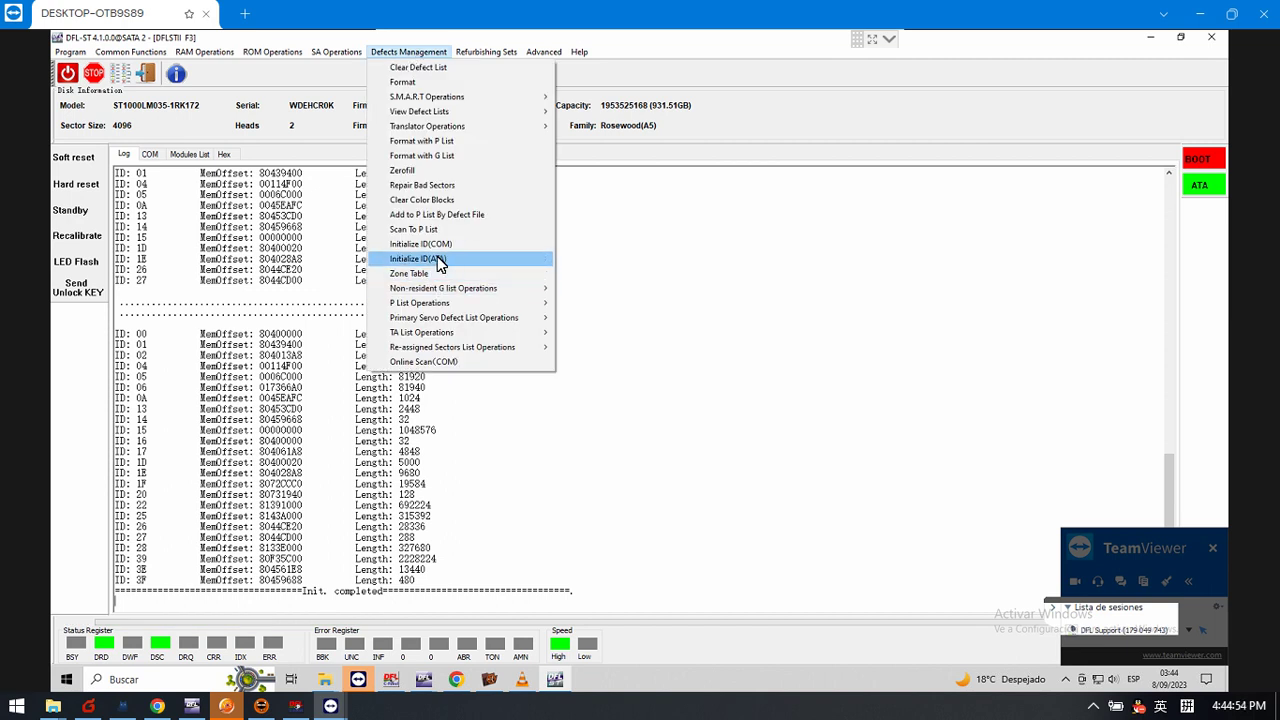
pyautogui.click(440, 261)
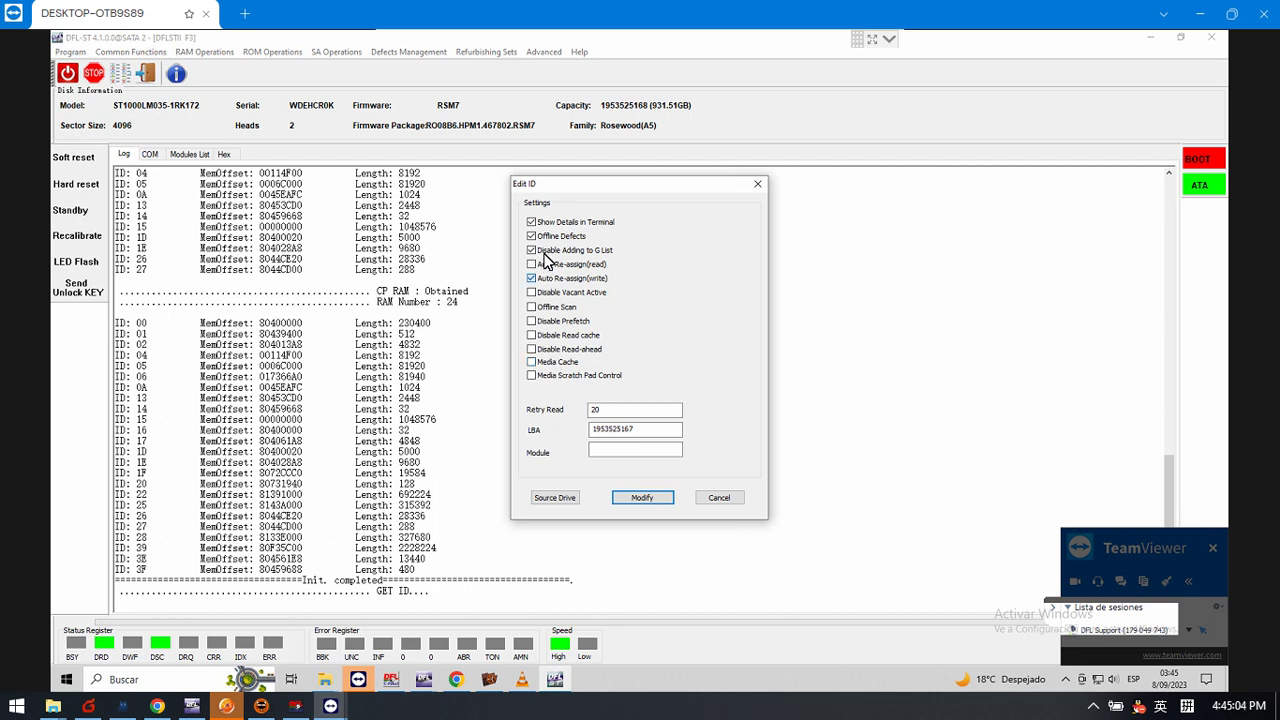
pyautogui.click(548, 236)
pyautogui.click(563, 278)
pyautogui.click(643, 498)
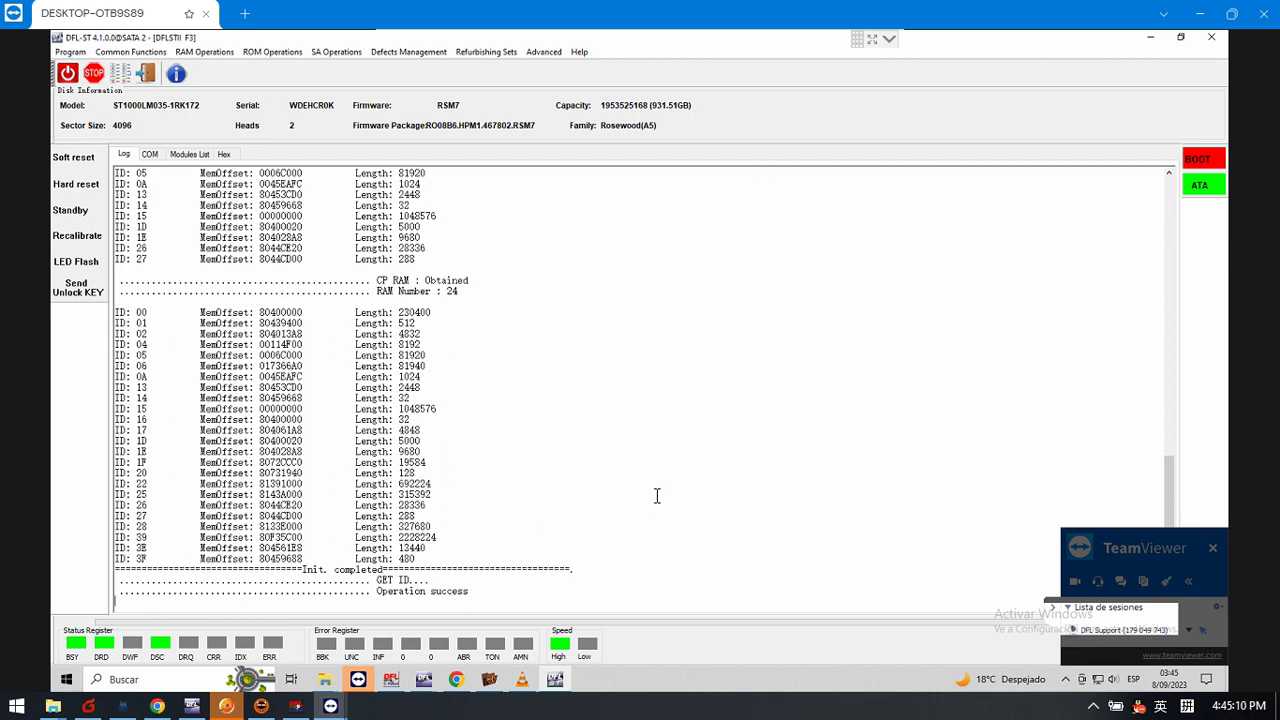
# Reopen the Initialize ID(ATA) settings to check the stored options, and close them without modifying anything.
pyautogui.click(408, 55)
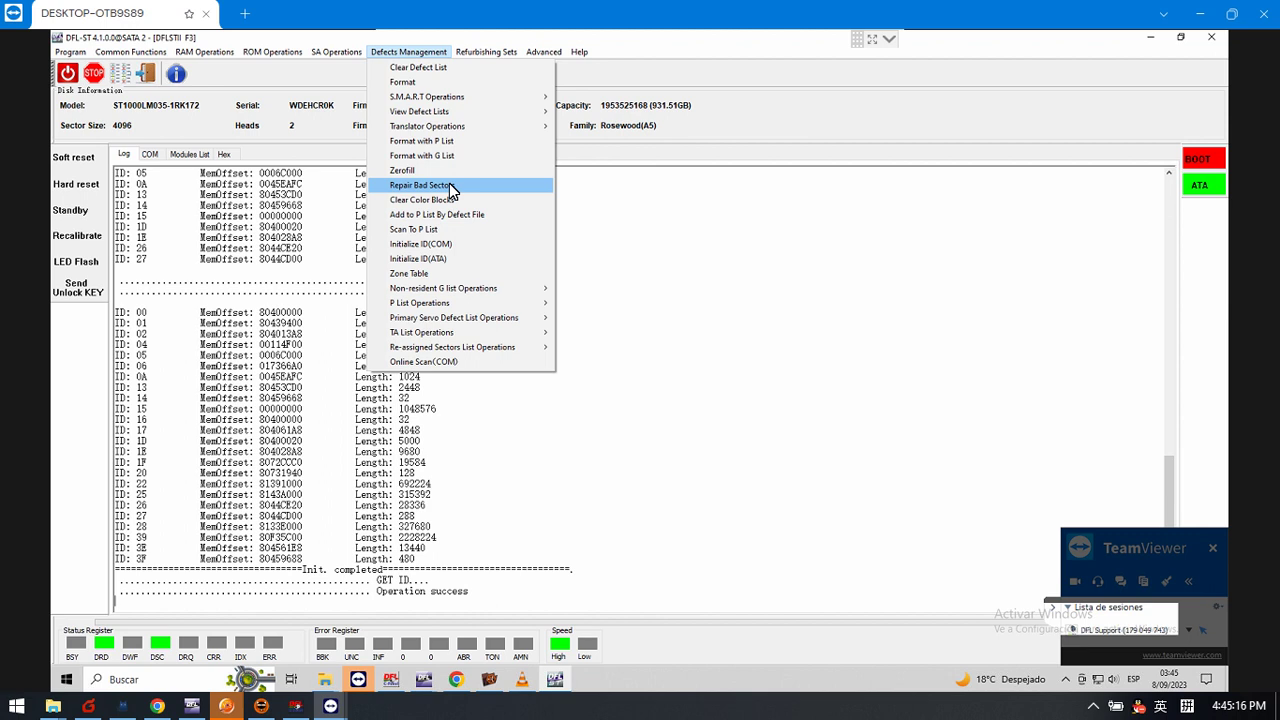
pyautogui.click(442, 260)
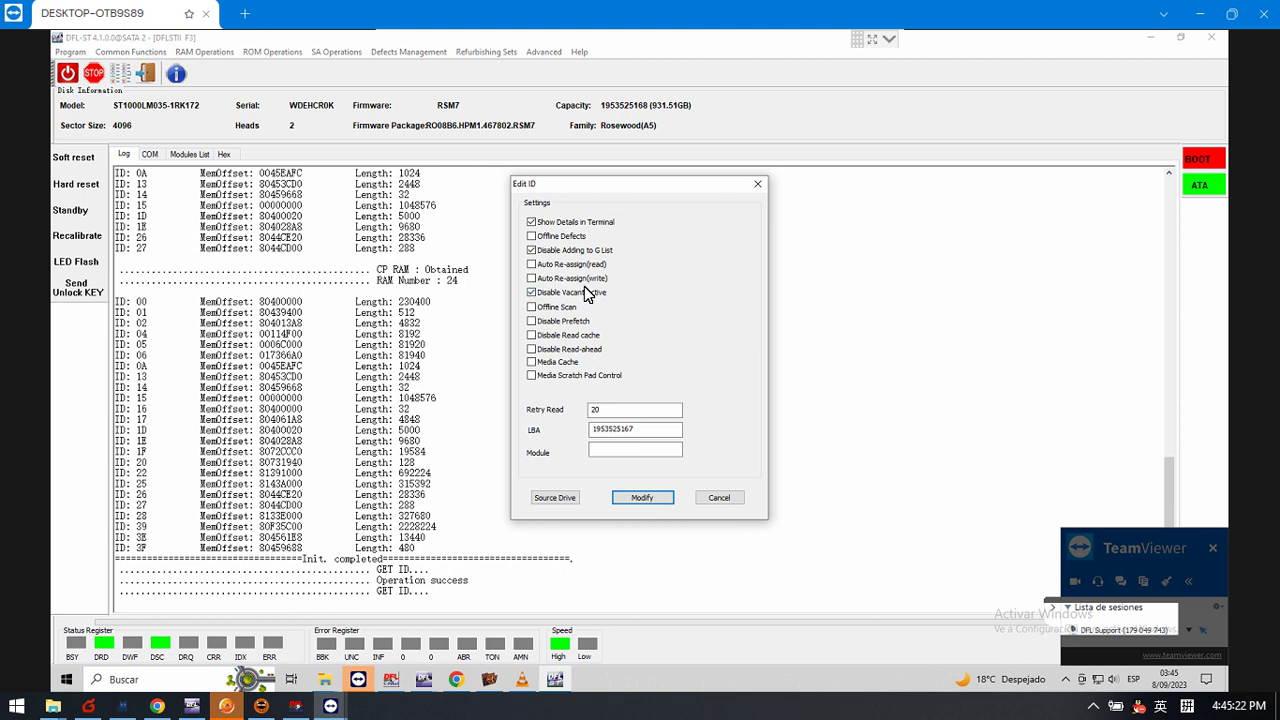
pyautogui.click(721, 498)
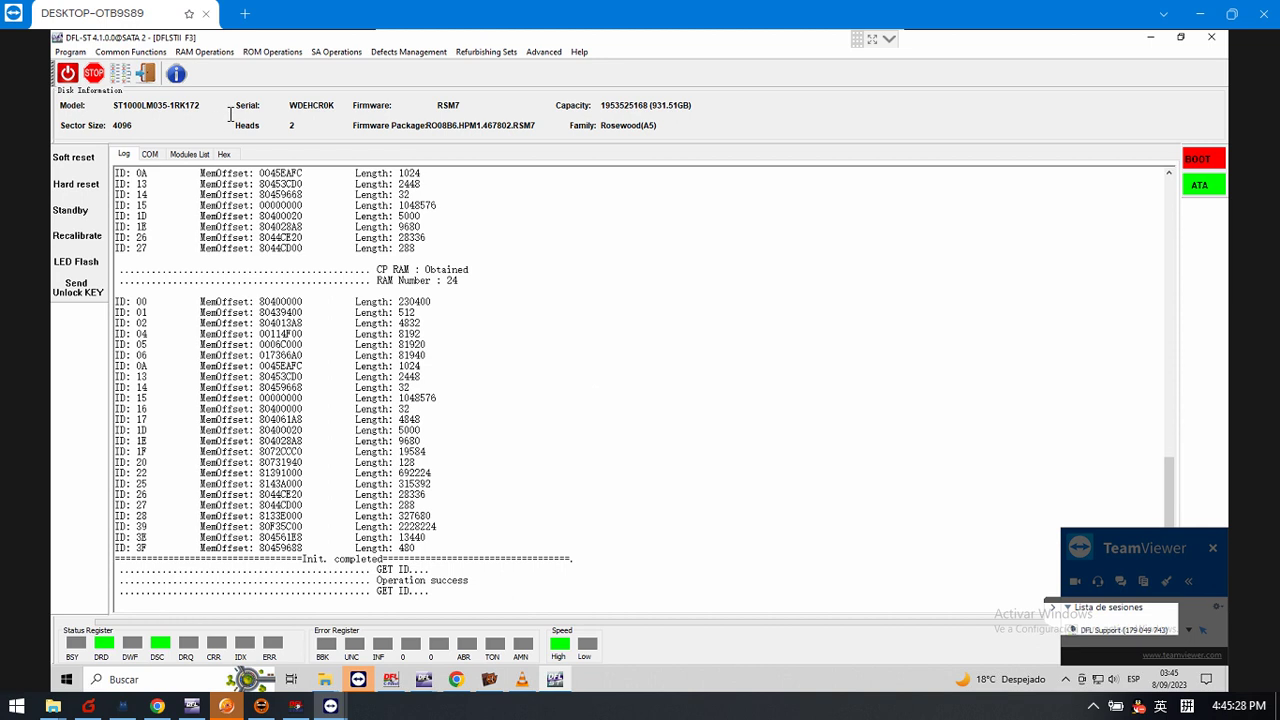
pyautogui.click(125, 79)
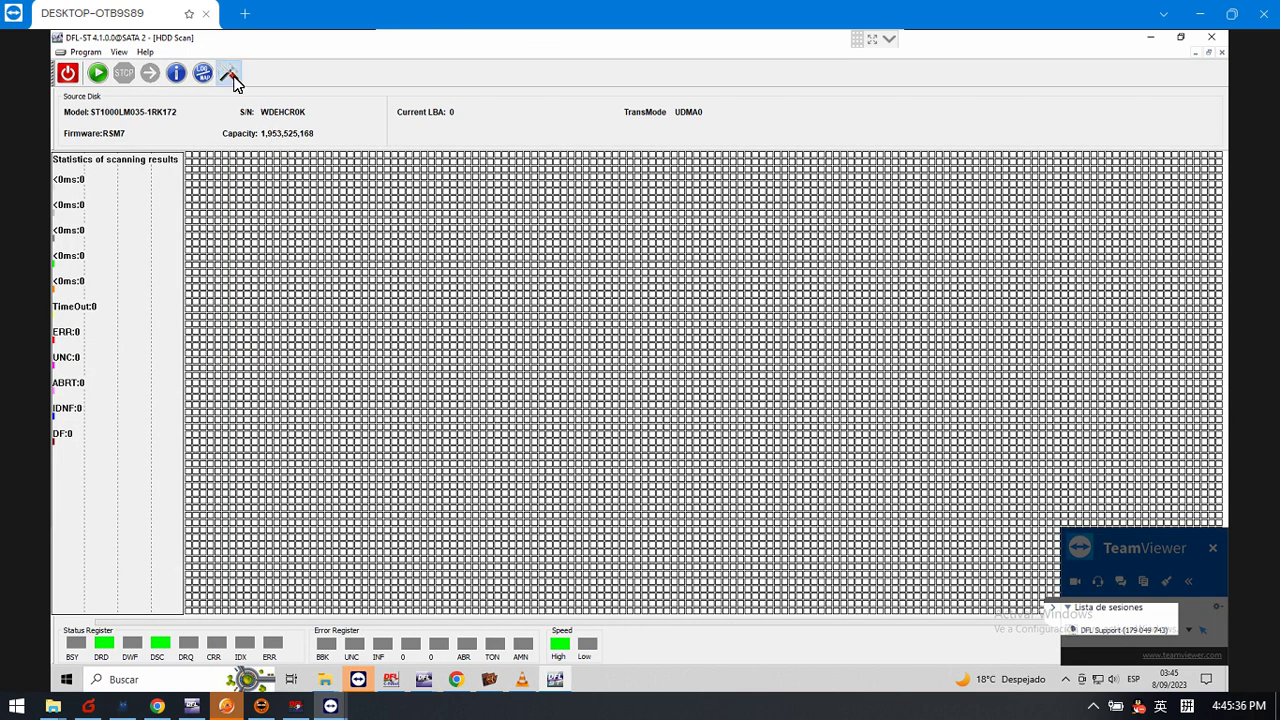
pyautogui.click(232, 80)
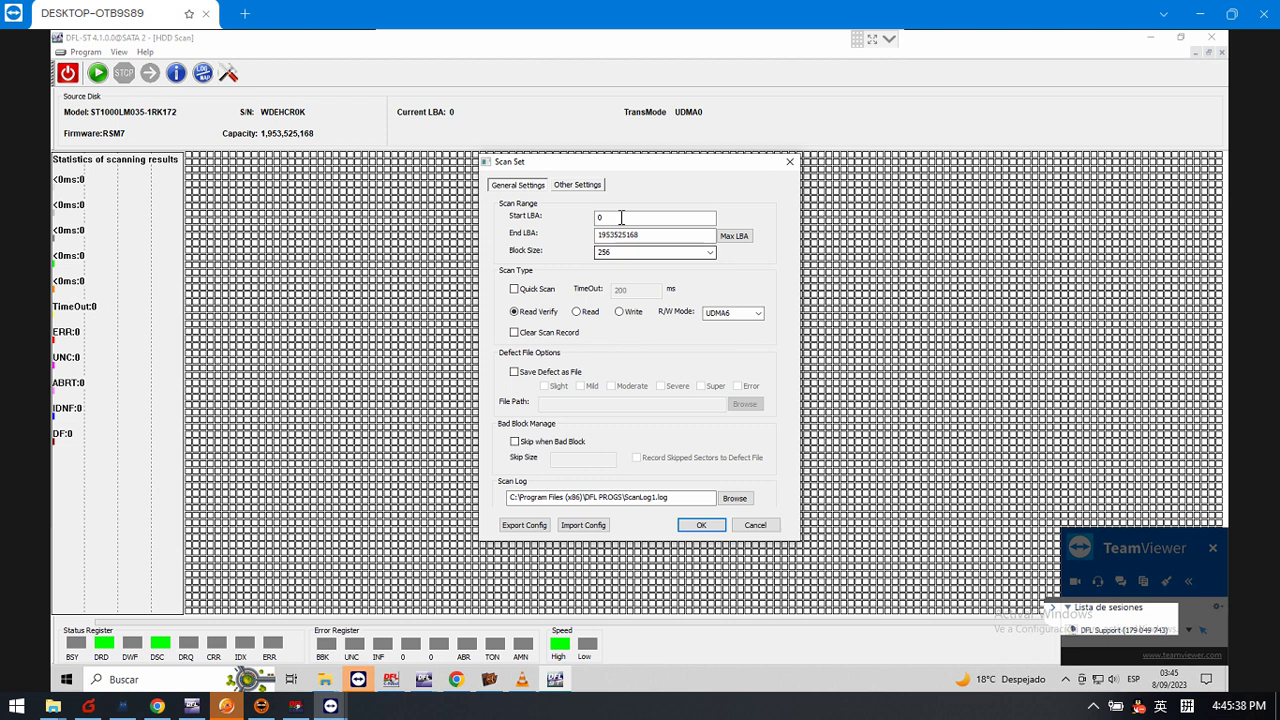
pyautogui.click(618, 217)
pyautogui.hotkey('ctrl', 'a')
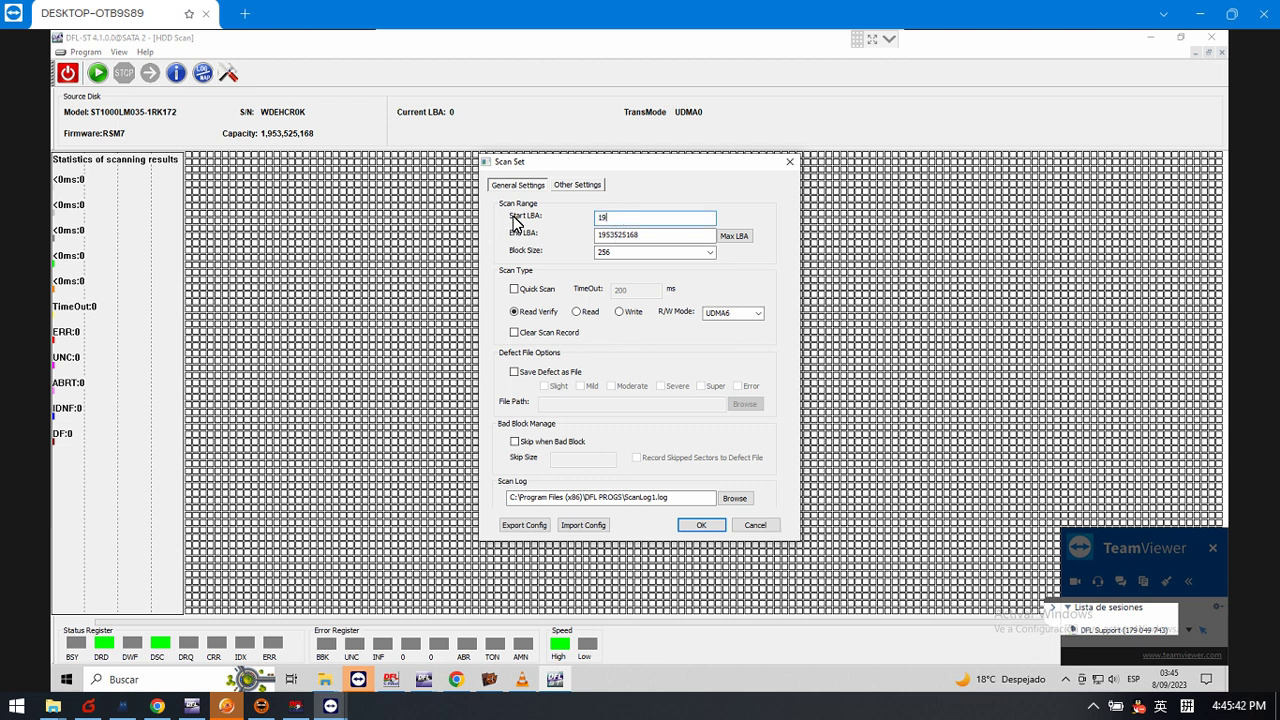
pyautogui.write('1900000000')
pyautogui.click(705, 526)
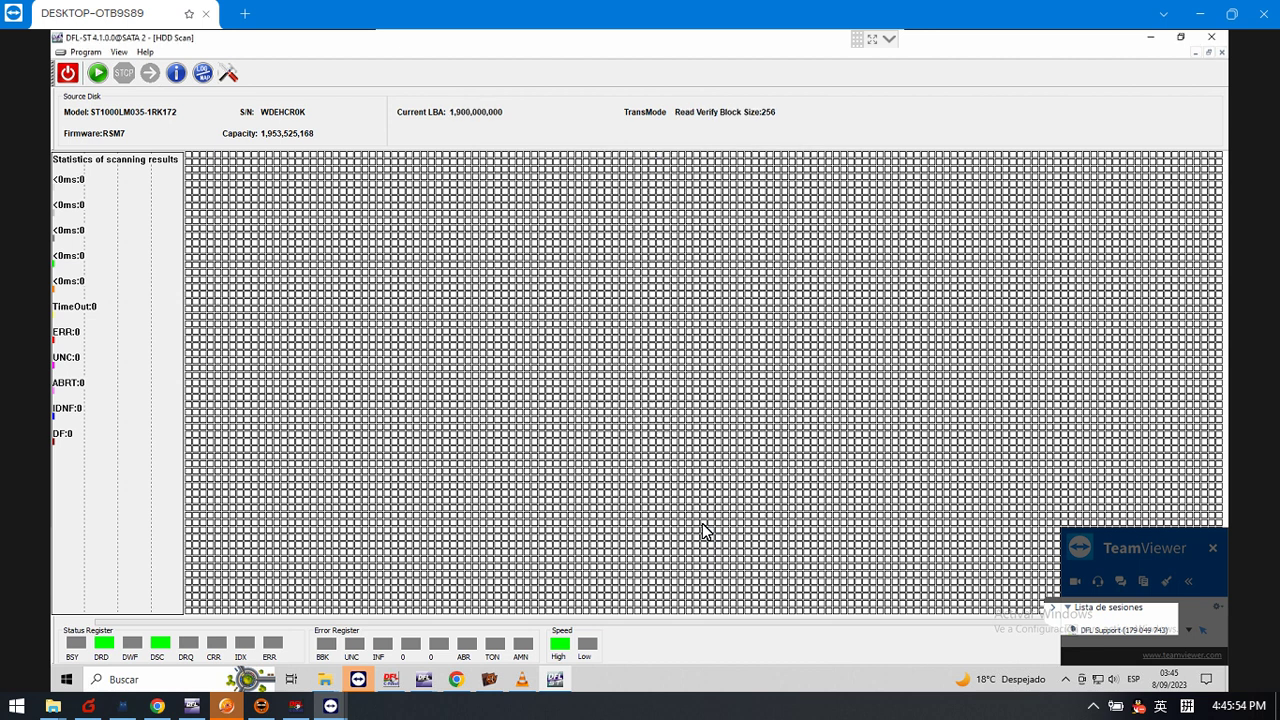
pyautogui.click(97, 73)
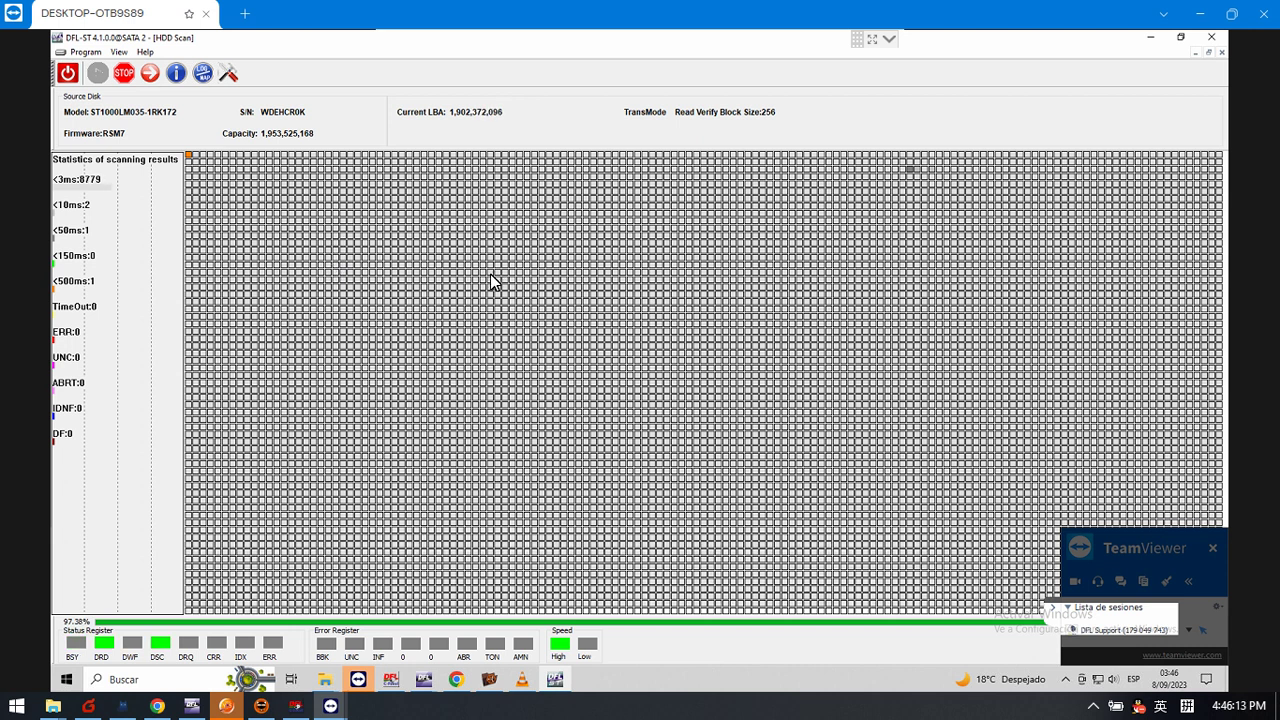
pyautogui.click(127, 86)
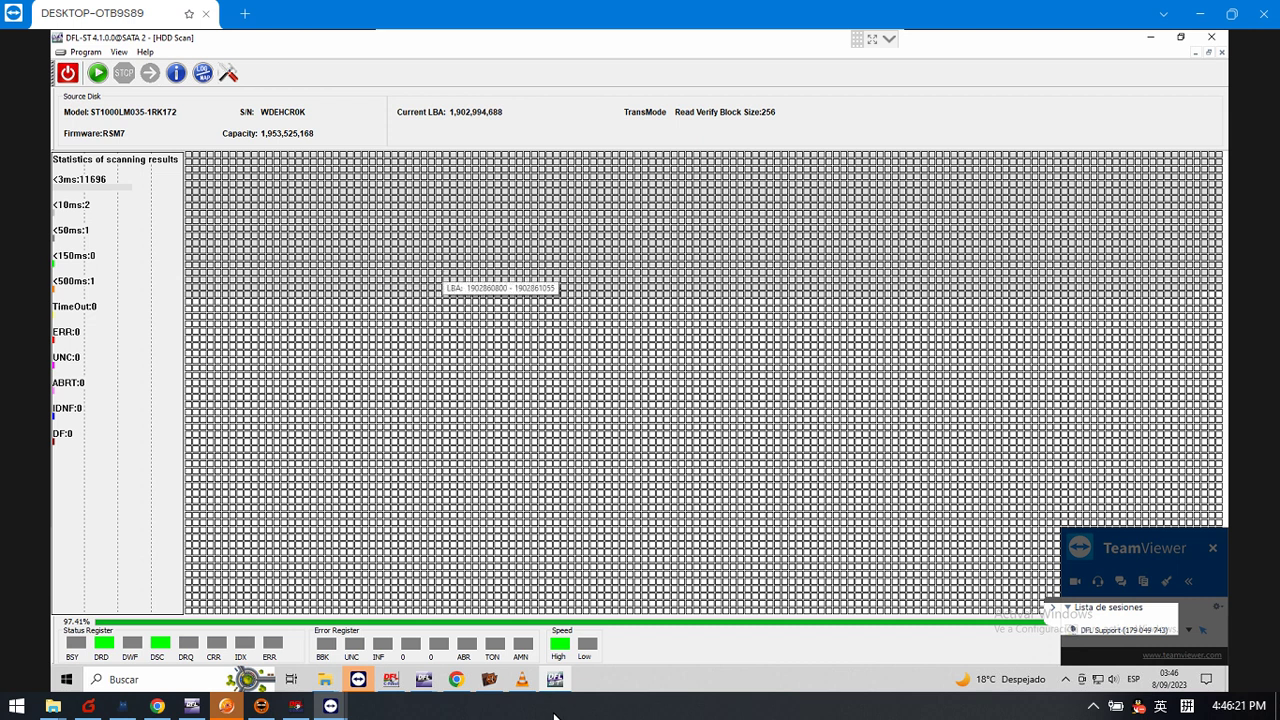
# Switch to the DFL cPanel and launch DRE-DE on SATA 2.
pyautogui.moveTo(395, 684)
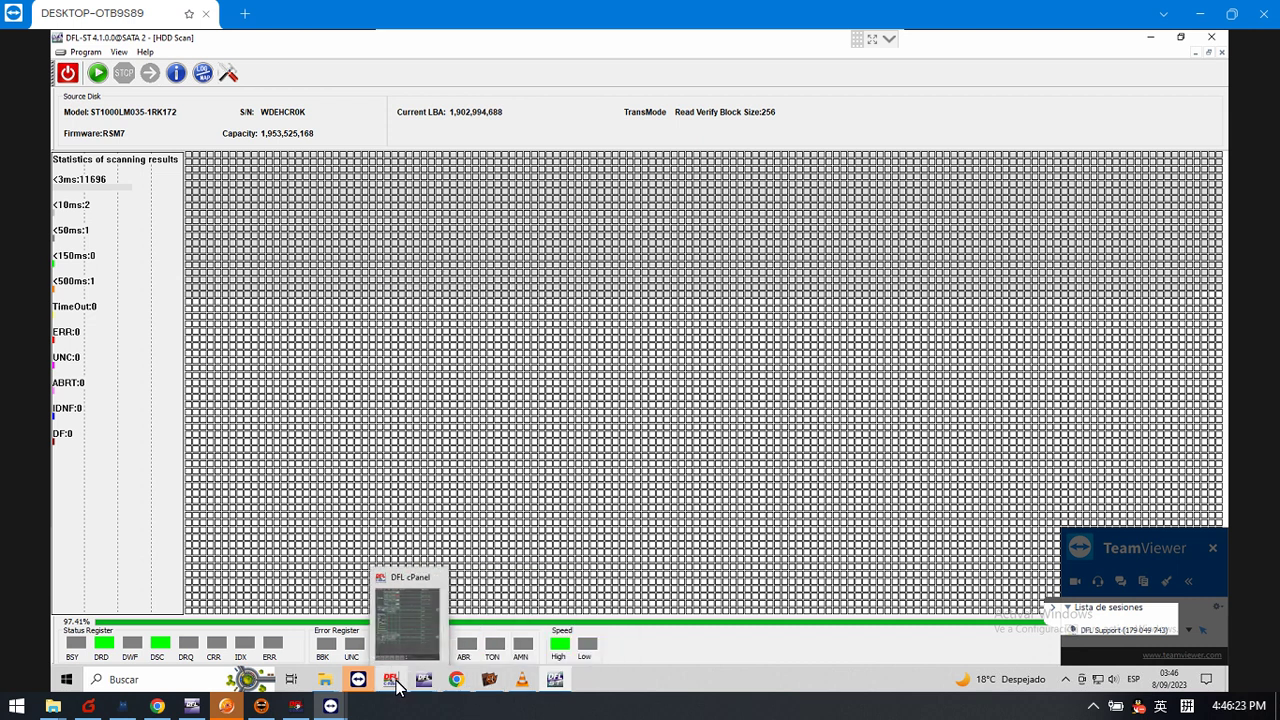
pyautogui.click(390, 625)
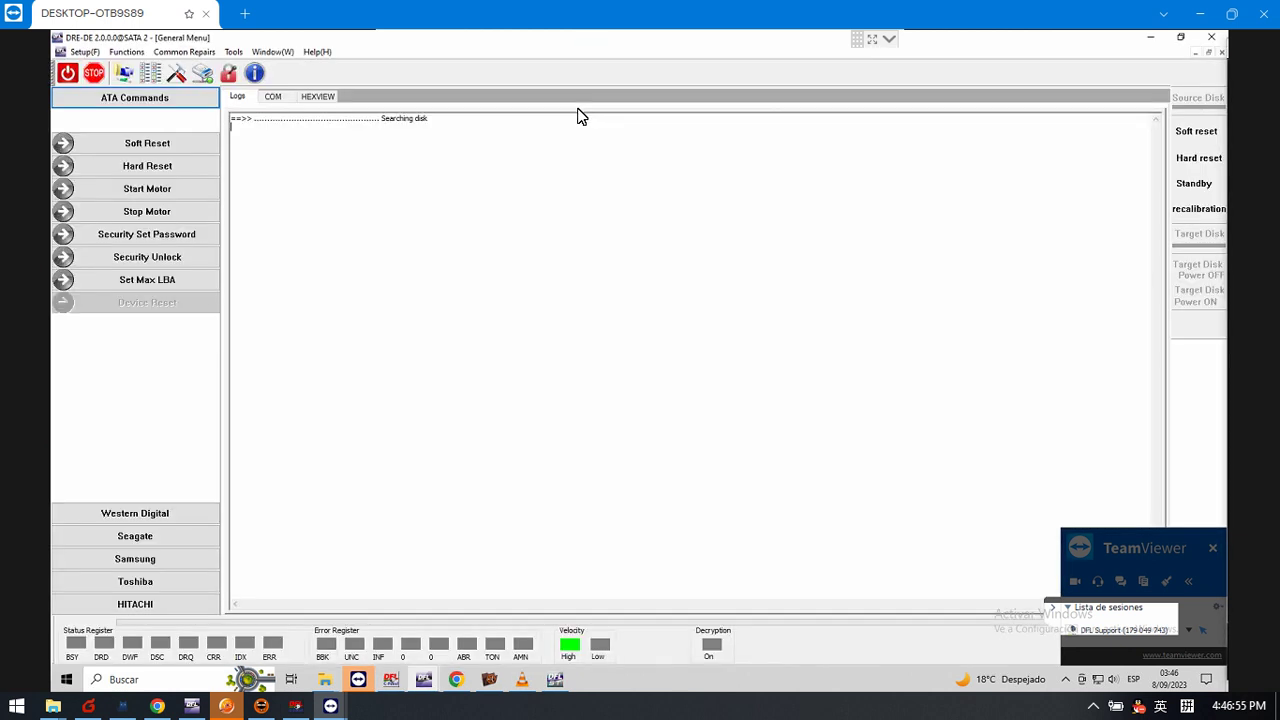
# Create a new project for the SATA 2 source disk, keeping the default task path, File Extraction and Auto-expand partition.
pyautogui.click(122, 72)
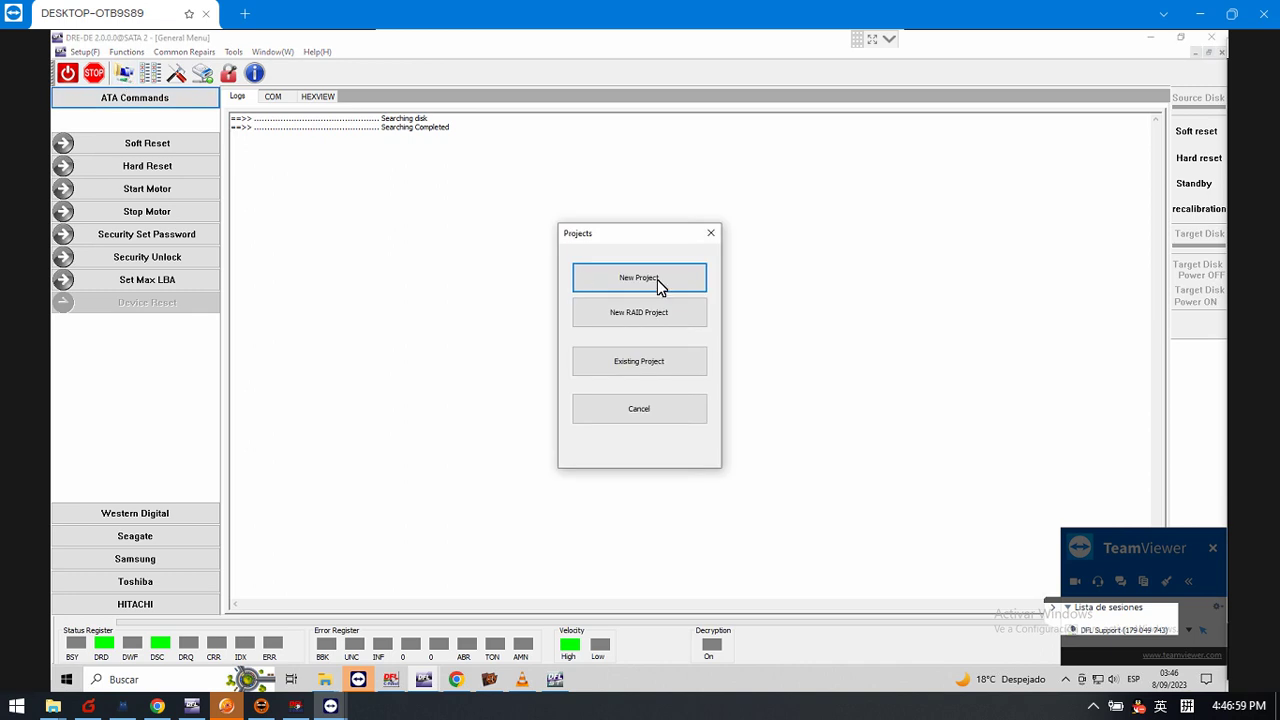
pyautogui.click(657, 279)
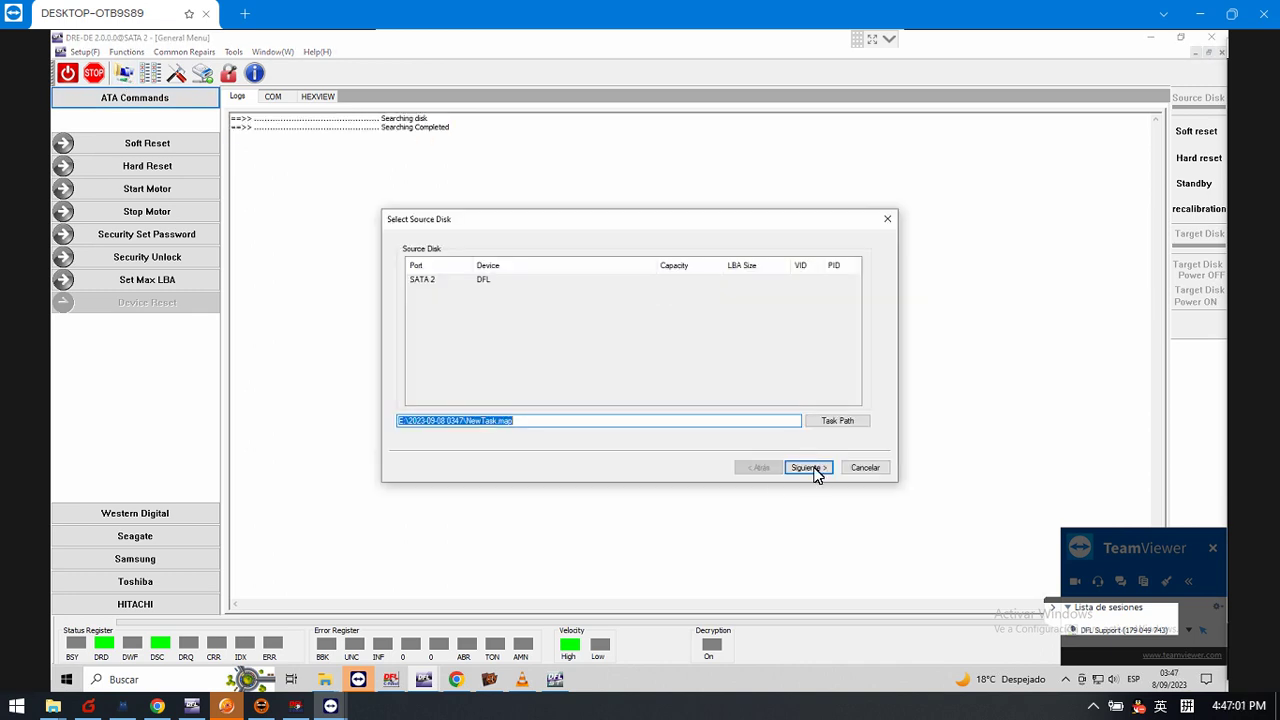
pyautogui.click(810, 468)
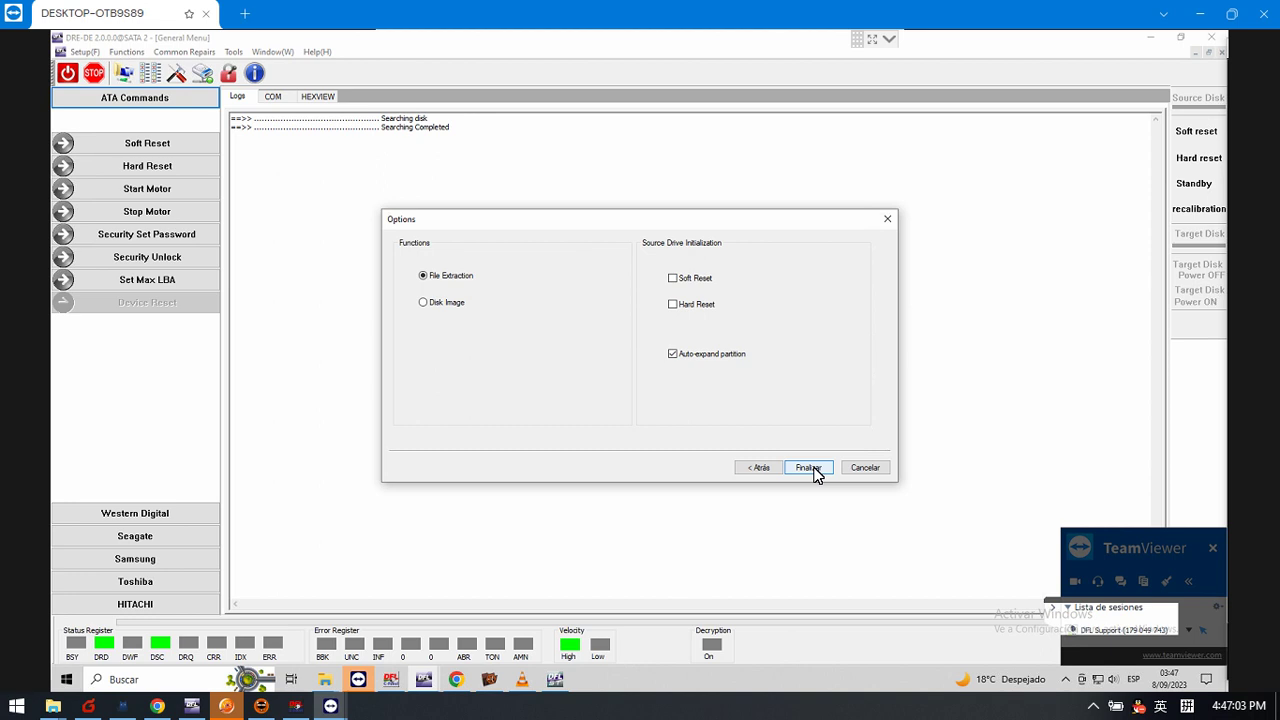
pyautogui.click(809, 468)
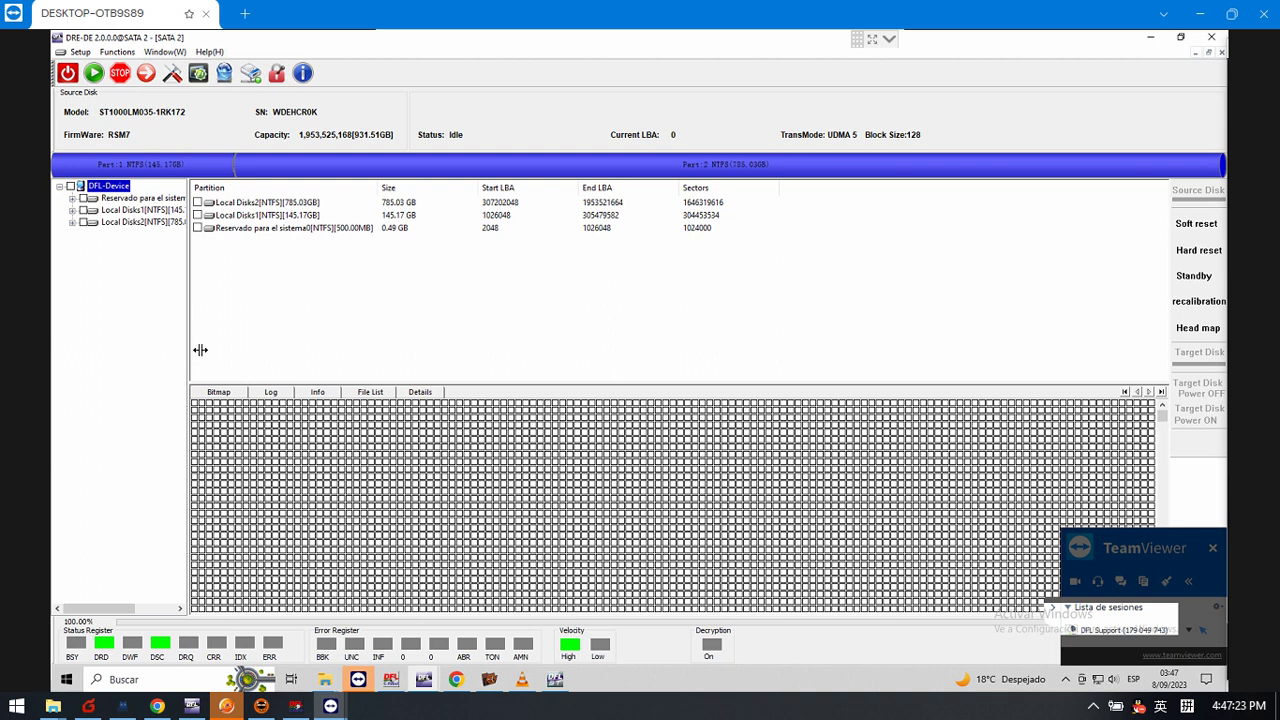
# Widen the partition tree and list the root folder contents of Local Disks1 and Local Disks2.
pyautogui.moveTo(200, 350); pyautogui.dragTo(300, 352)
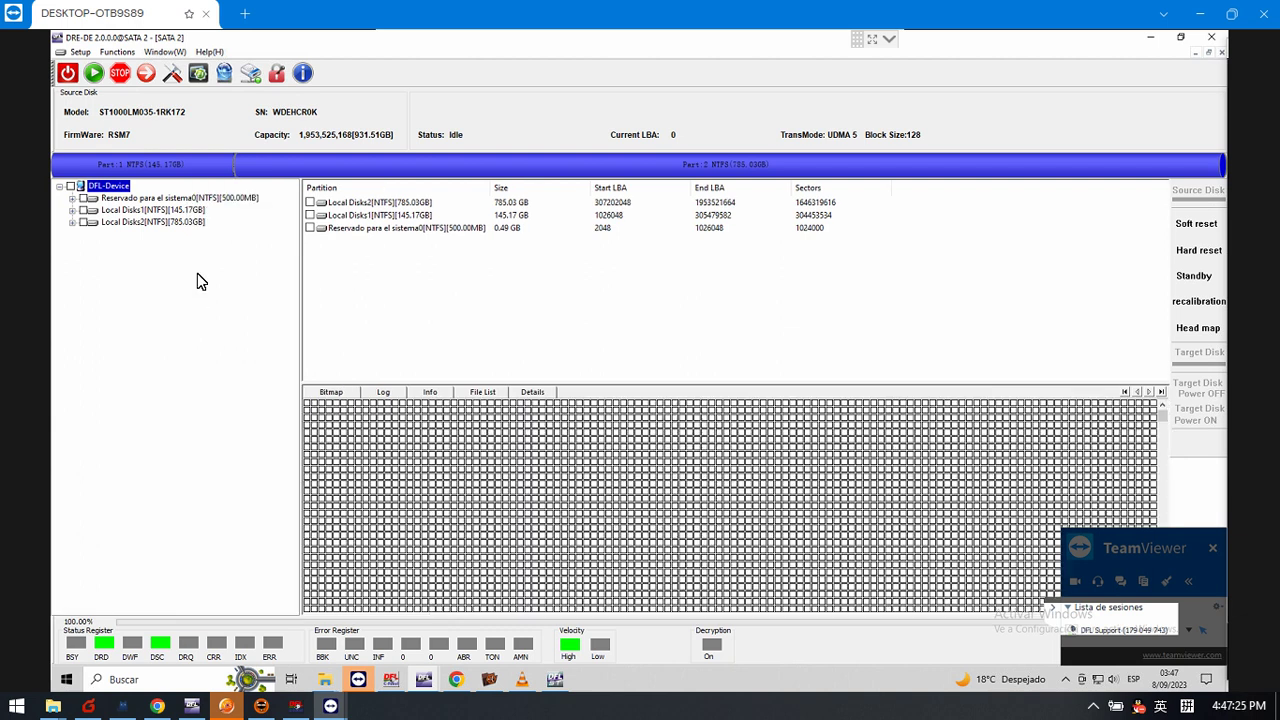
pyautogui.click(166, 210)
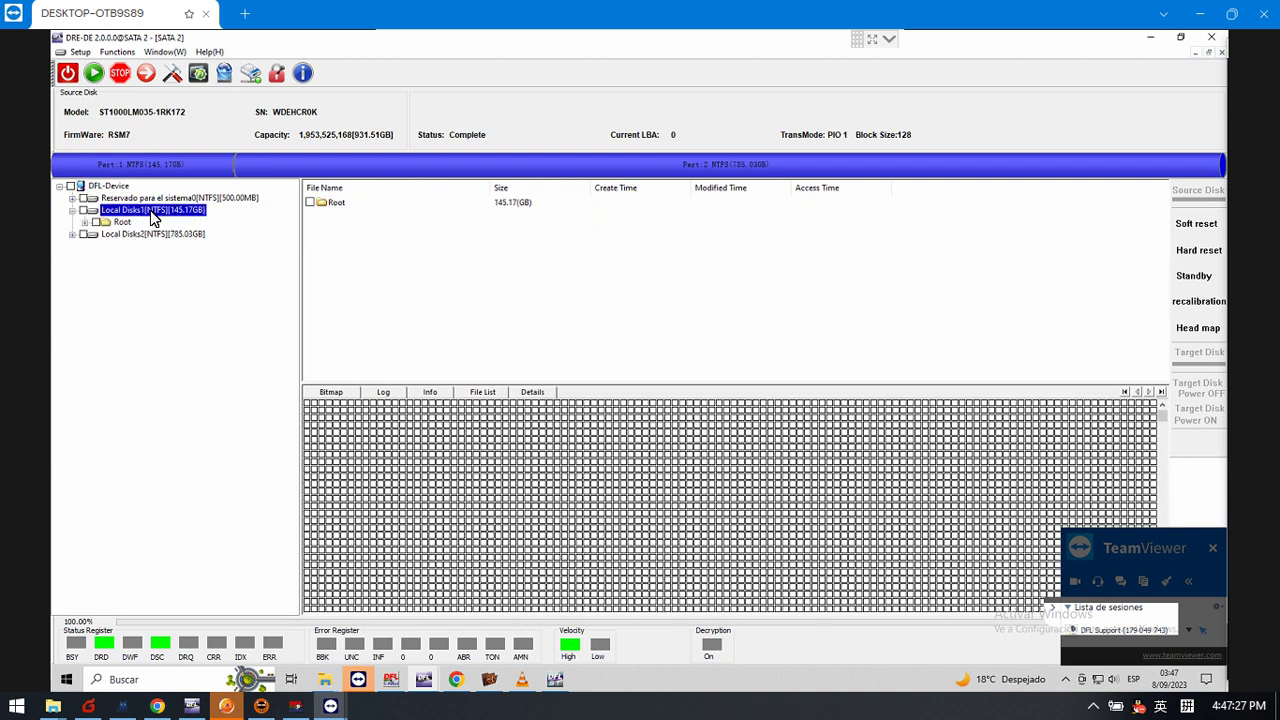
pyautogui.click(126, 221)
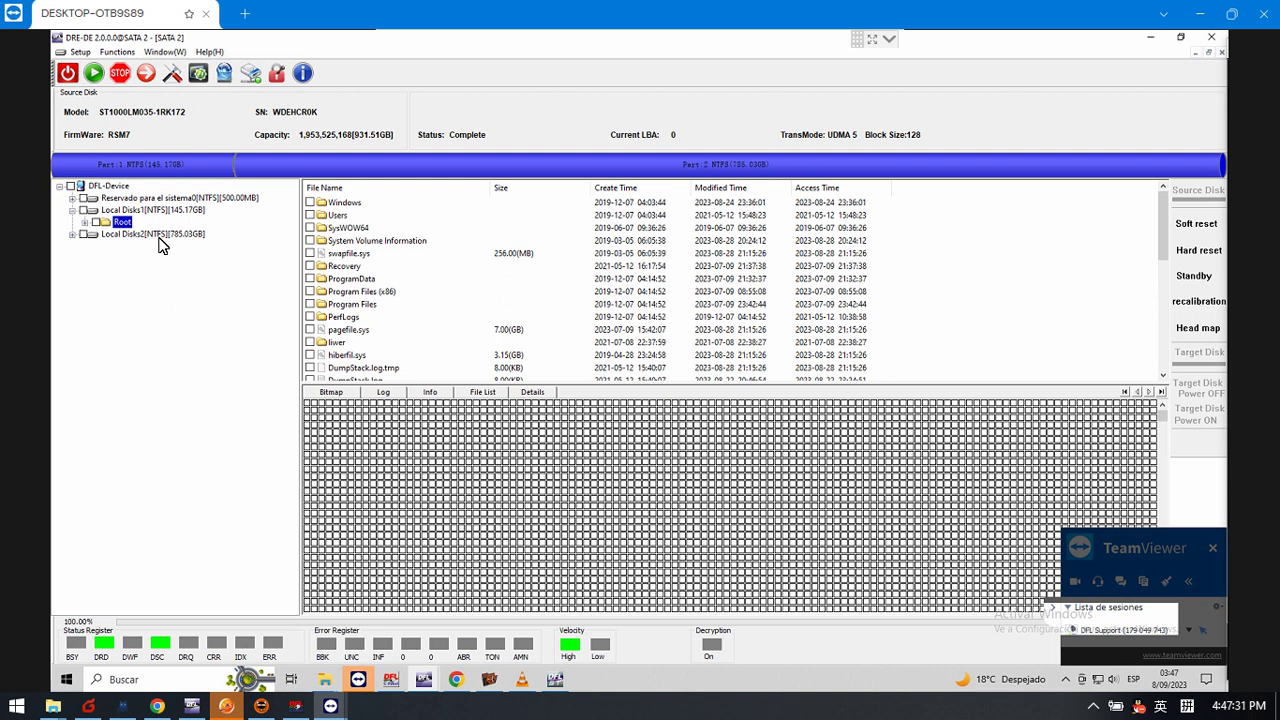
pyautogui.click(157, 236)
pyautogui.click(122, 247)
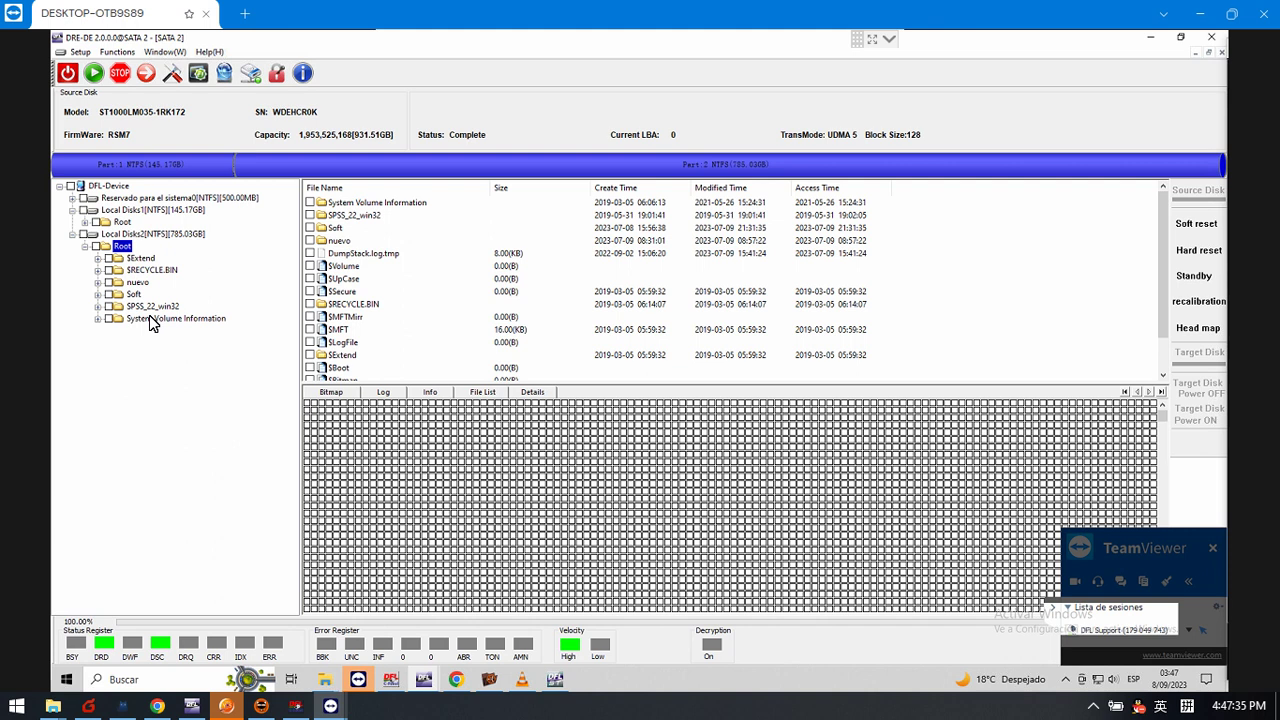
# Return to the root of Local Disks1 and view the recovery options for System Volume Information without running any.
pyautogui.click(123, 222)
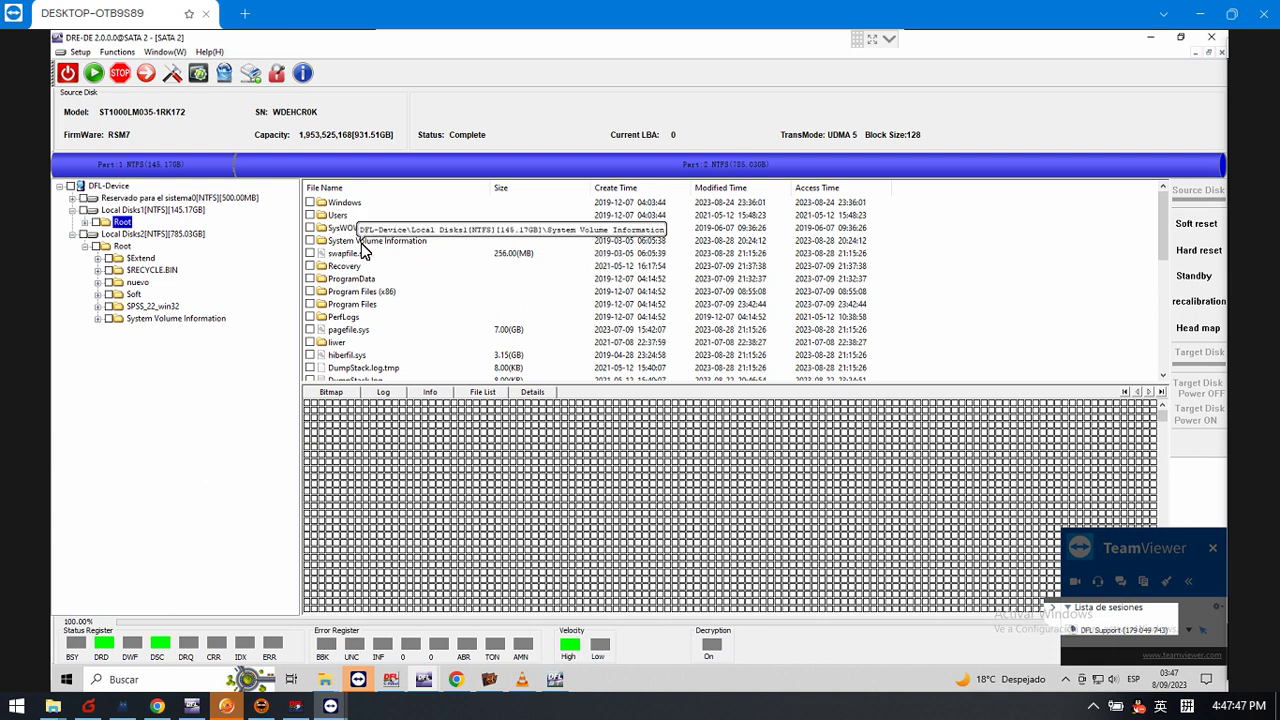
pyautogui.rightClick(363, 247)
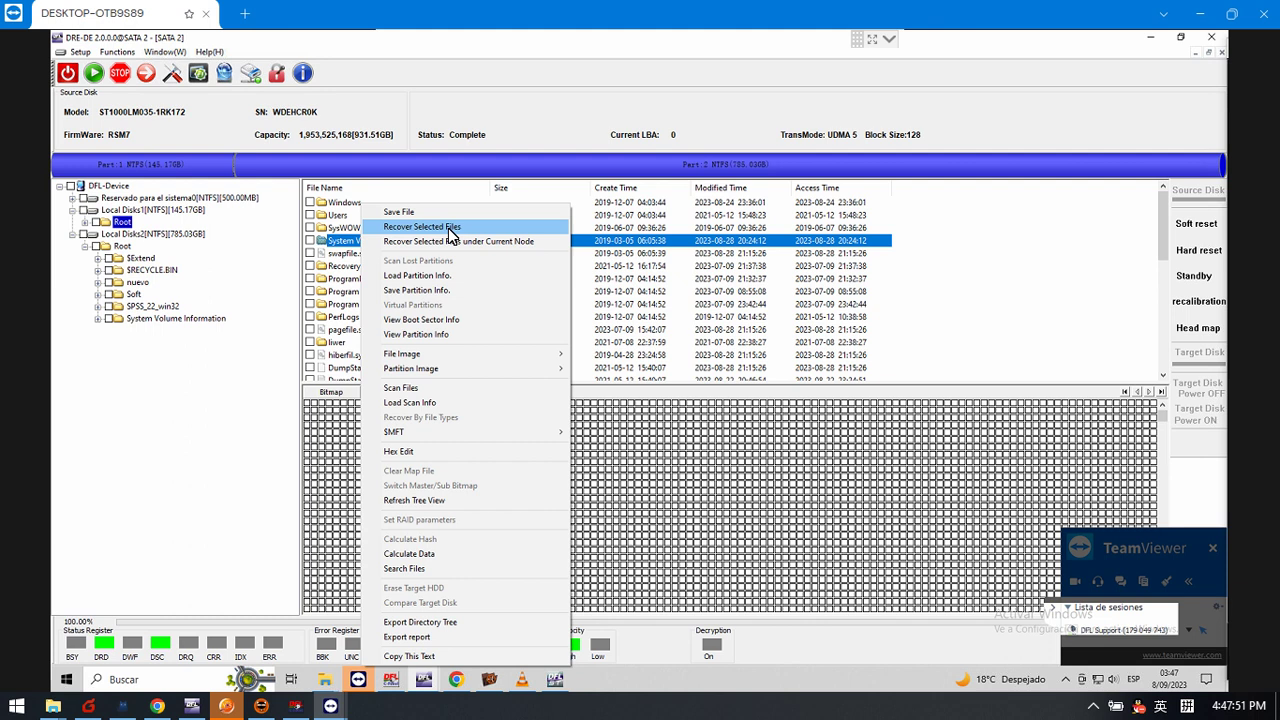
pyautogui.click(222, 485)
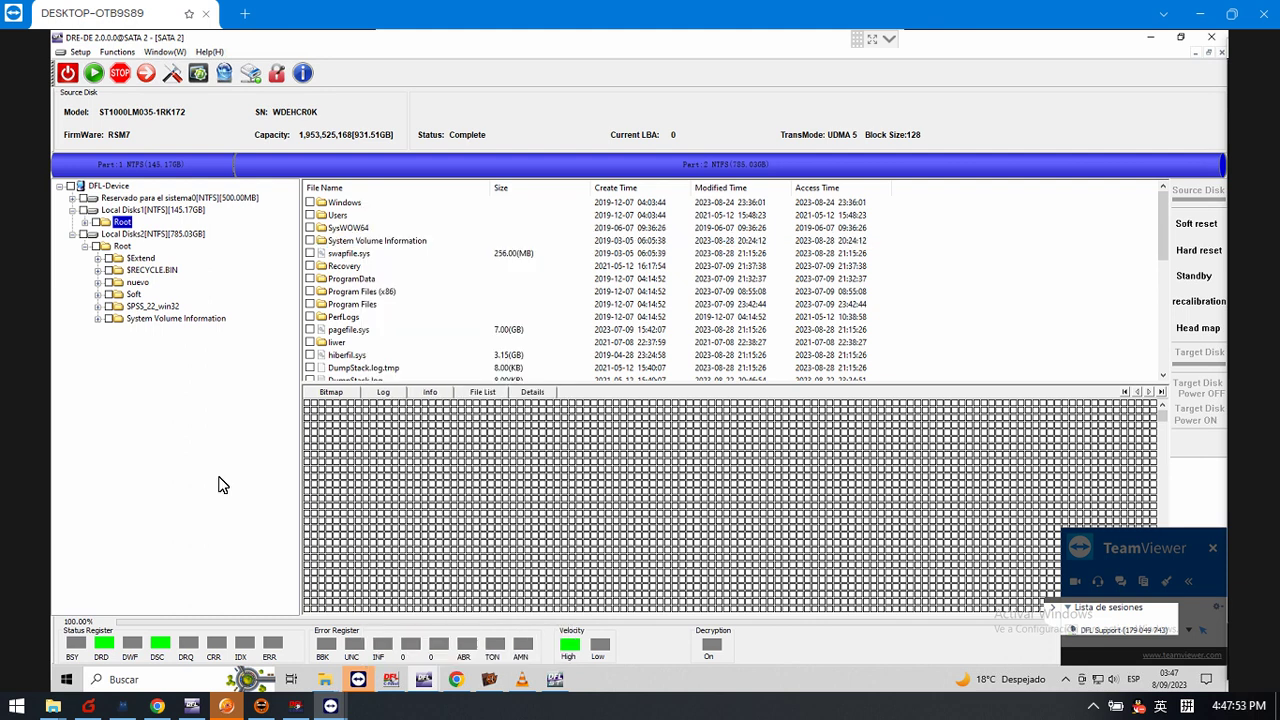